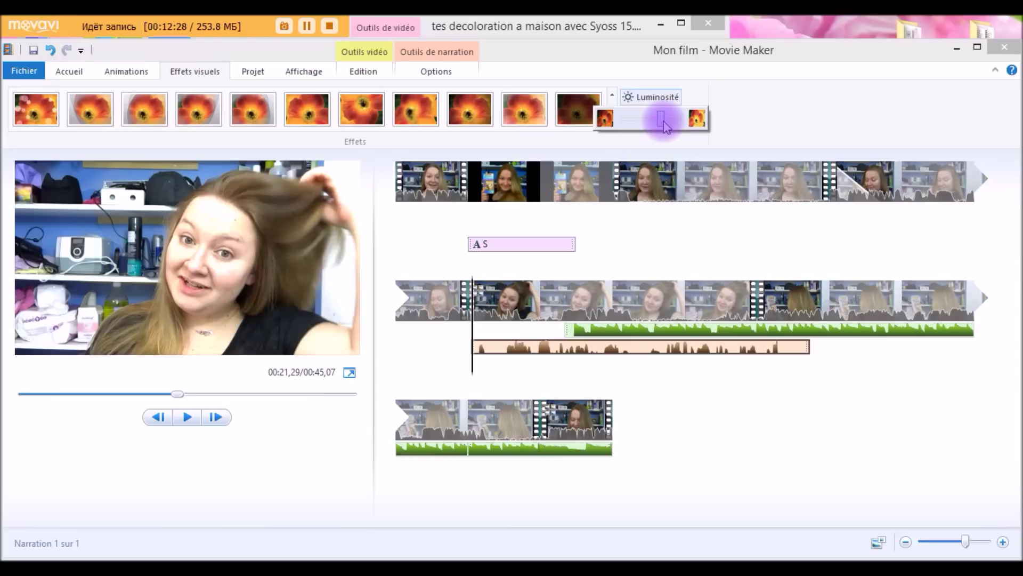
left_click(830, 127)
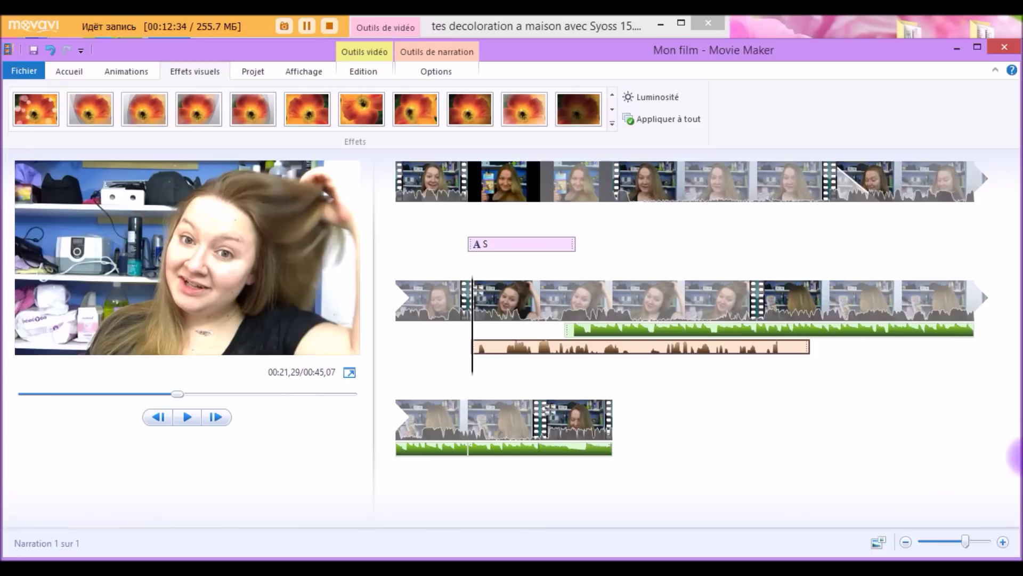
left_click(127, 71)
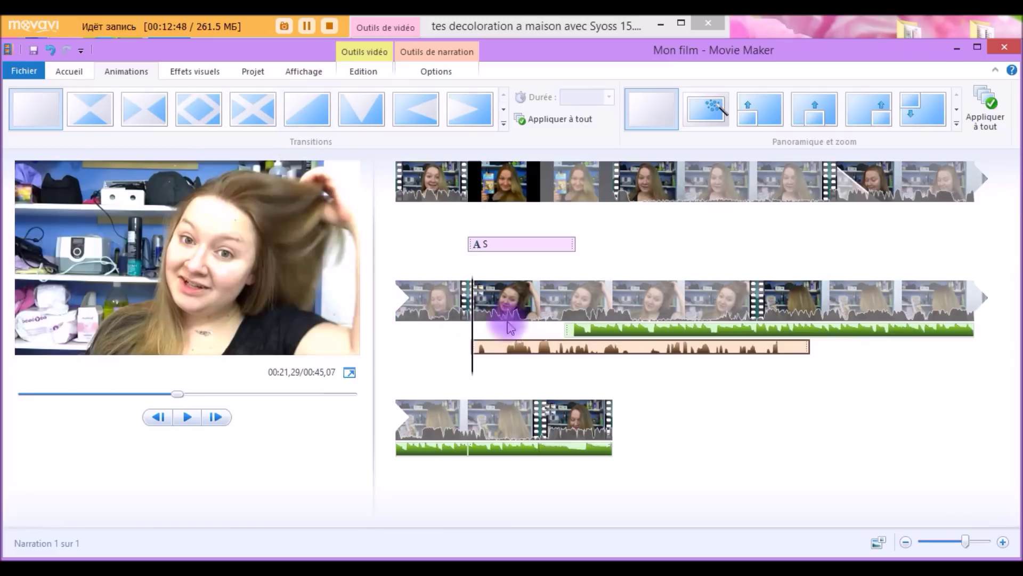
left_click(465, 298)
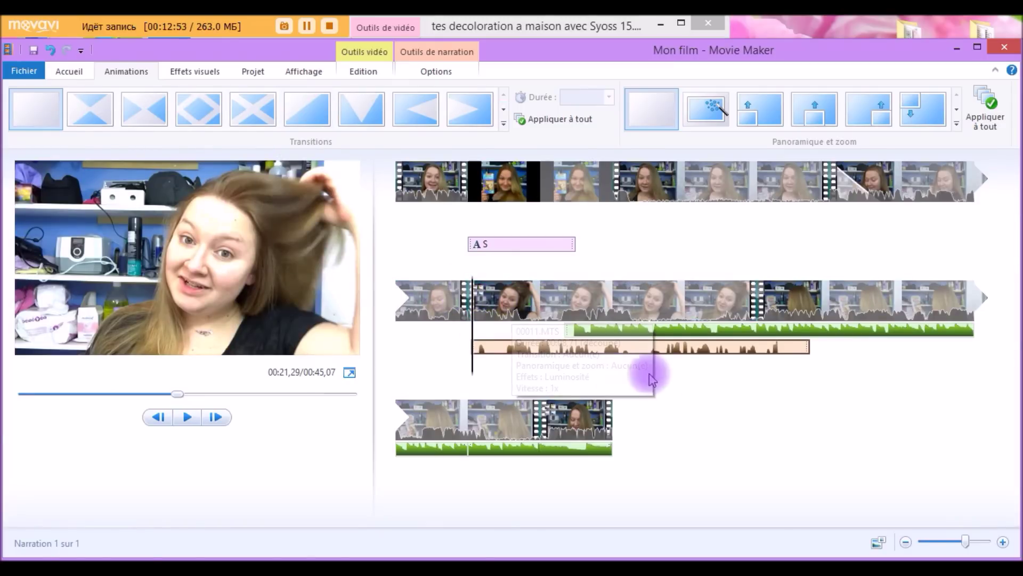
Add the picture 971191082f60f82989edXL from the youtube "channel art" folder and place it at the very start of the film
left_click(400, 181)
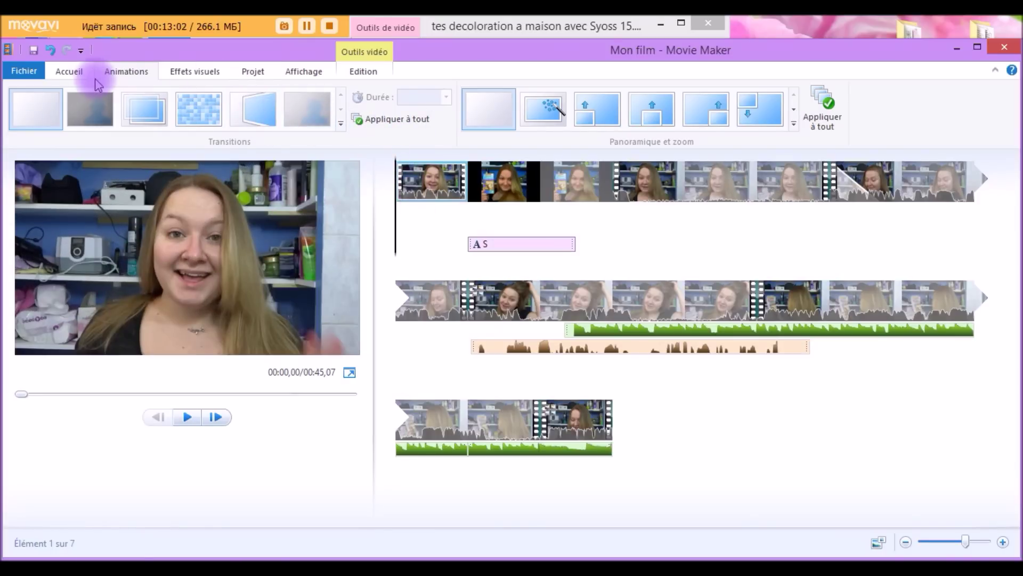
left_click(74, 79)
left_click(100, 104)
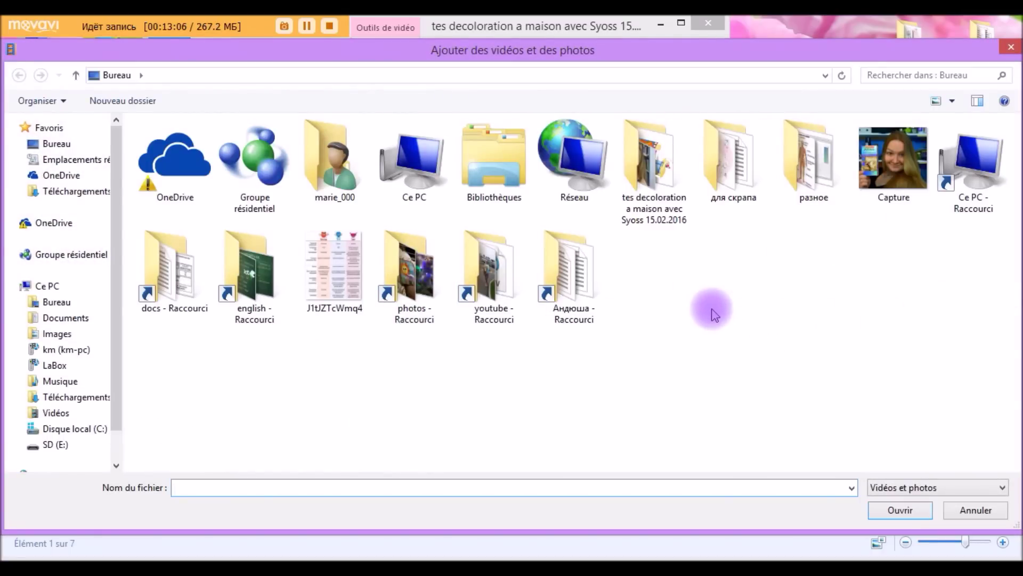
double_click(487, 282)
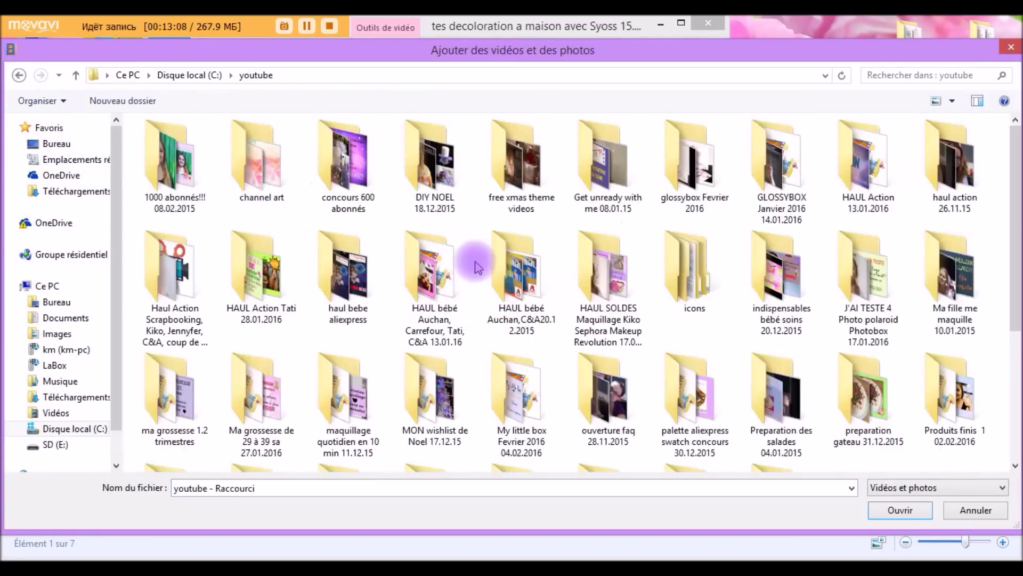
double_click(255, 171)
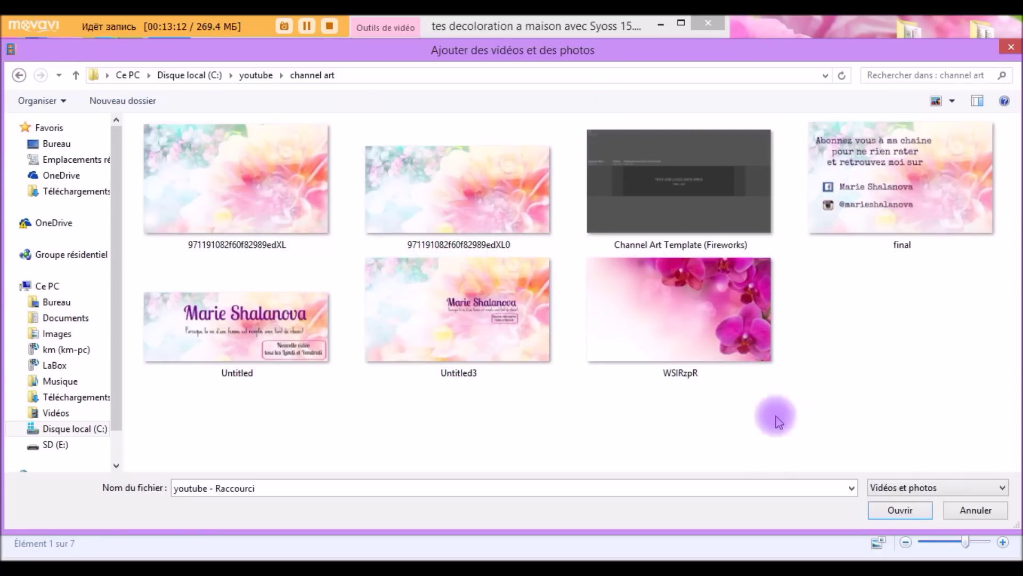
left_click(228, 208)
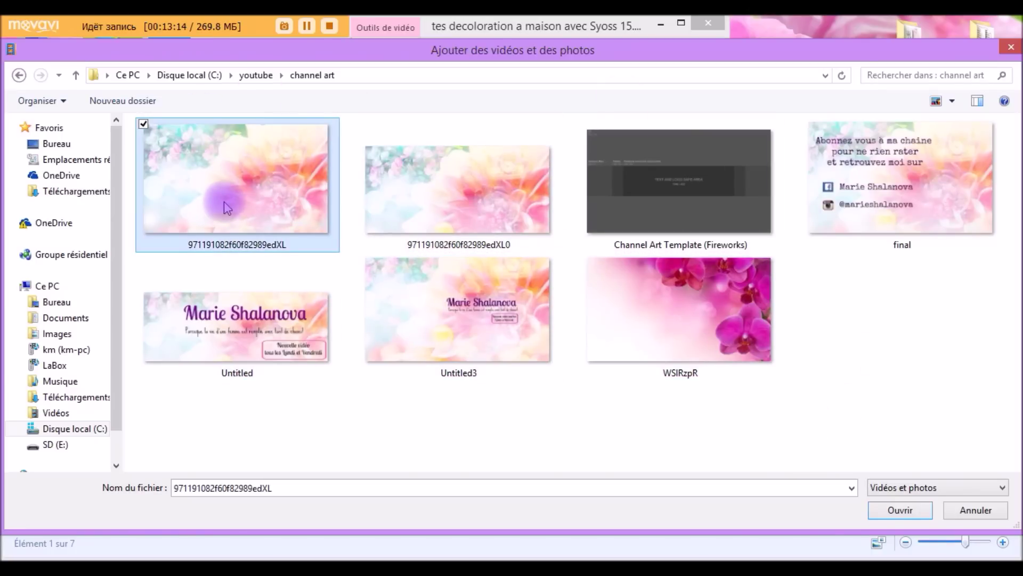
left_click(898, 509)
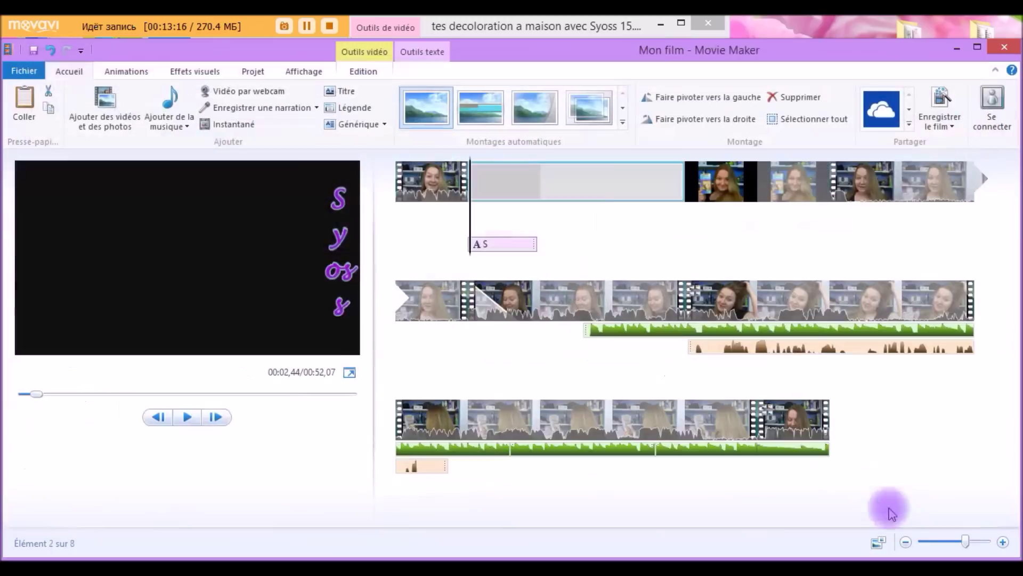
left_click_drag(511, 179, 400, 176)
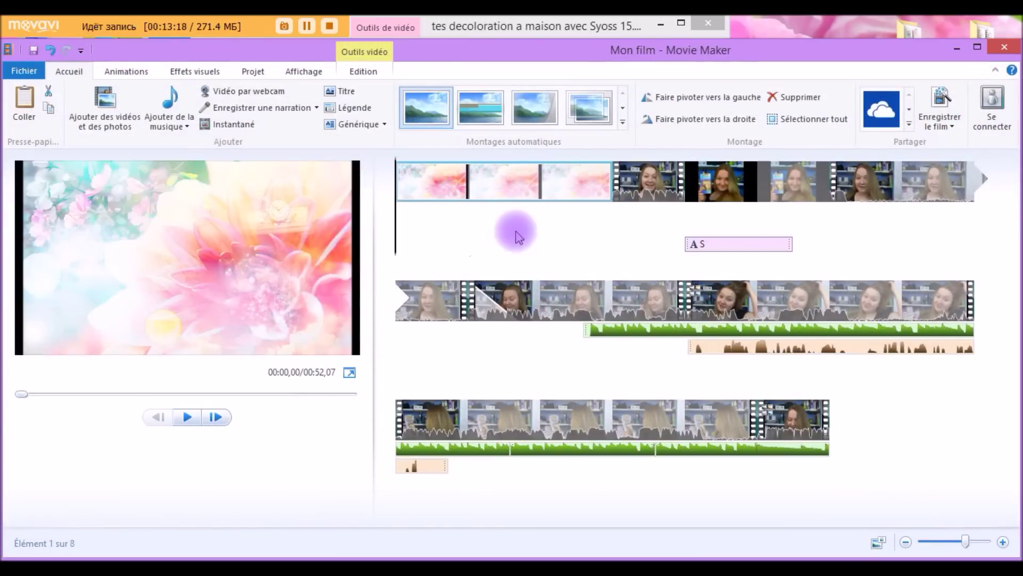
Set the duration of the opening flower picture to 4,00 seconds
double_click(427, 177)
left_click(377, 119)
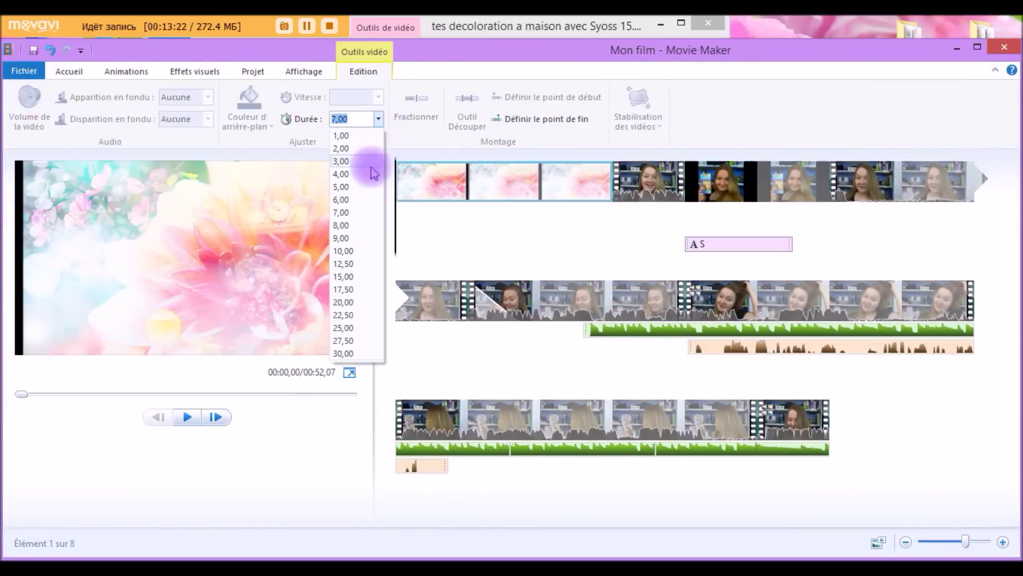
left_click(373, 174)
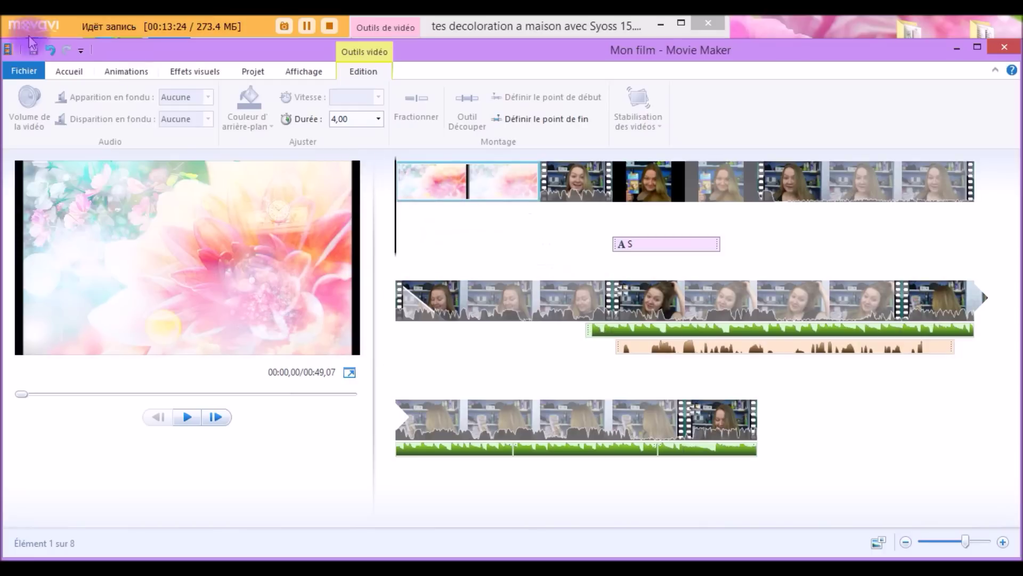
Add a caption over the opening picture with the channel owner's first name and surname on two lines
left_click(69, 74)
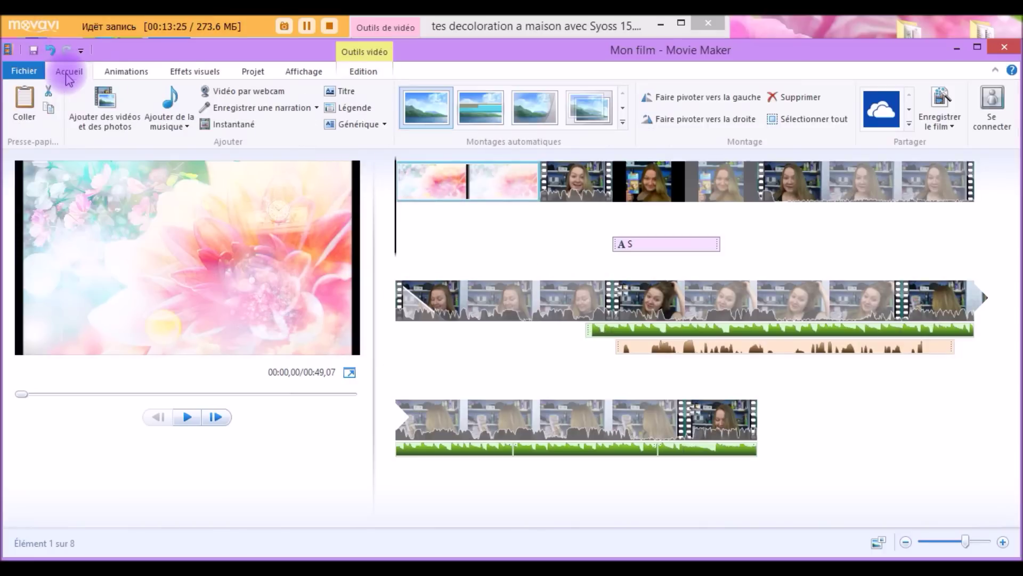
left_click(364, 110)
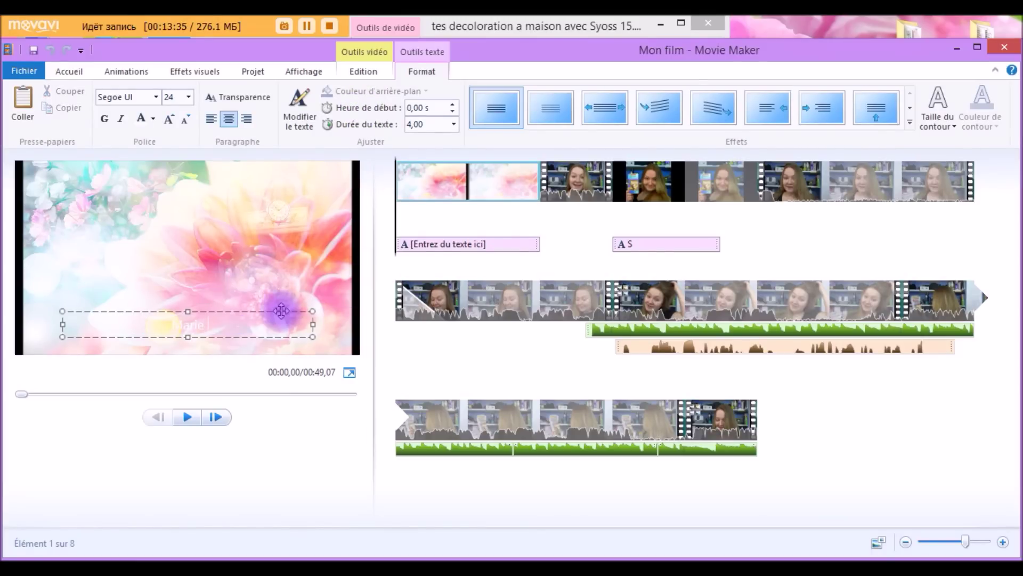
left_click_drag(282, 310, 282, 307)
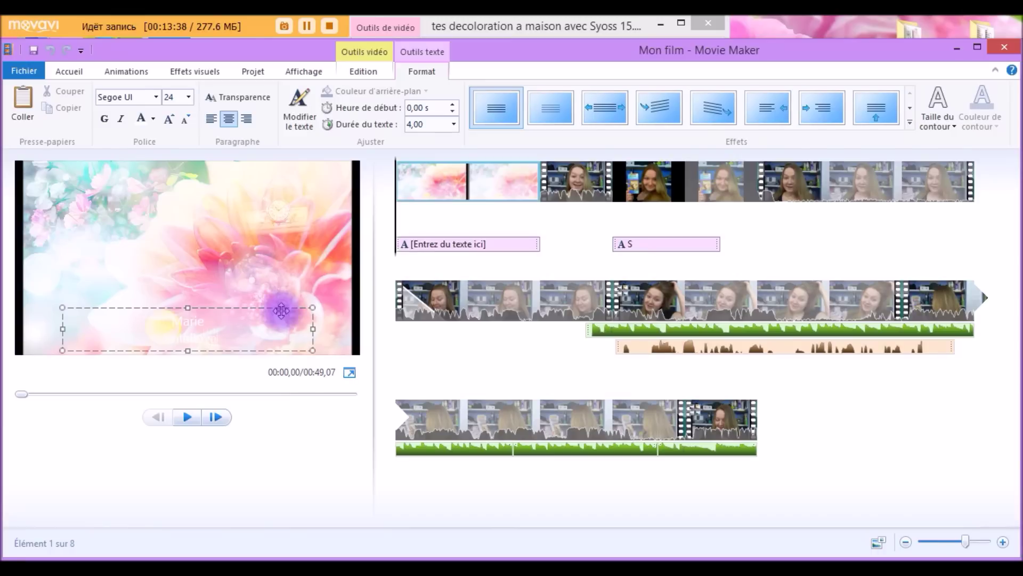
Format the opening caption as purple, bold, size 48 text in the Lucida Handwriting font
left_click(153, 118)
left_click(82, 217)
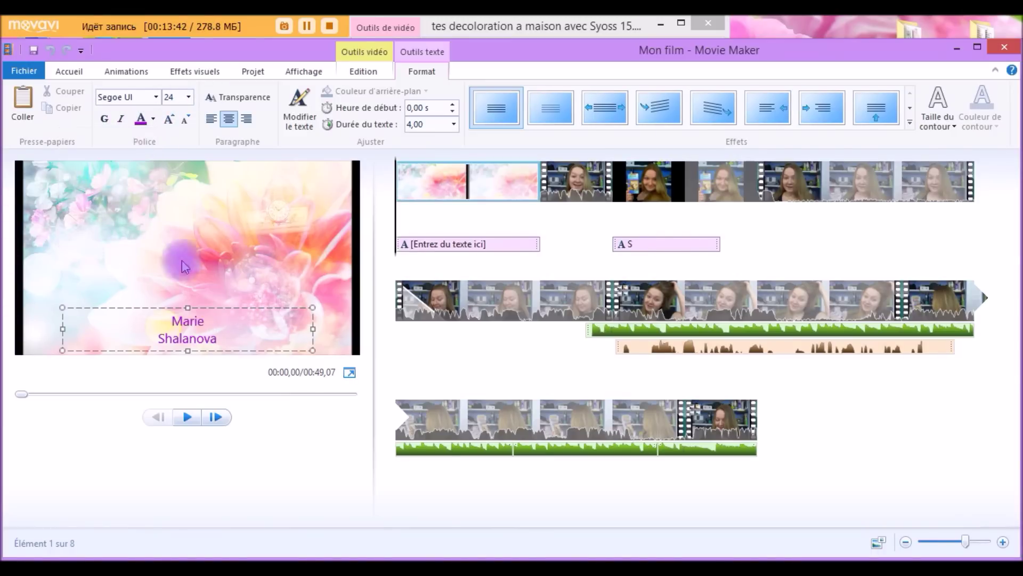
left_click(104, 120)
left_click(188, 97)
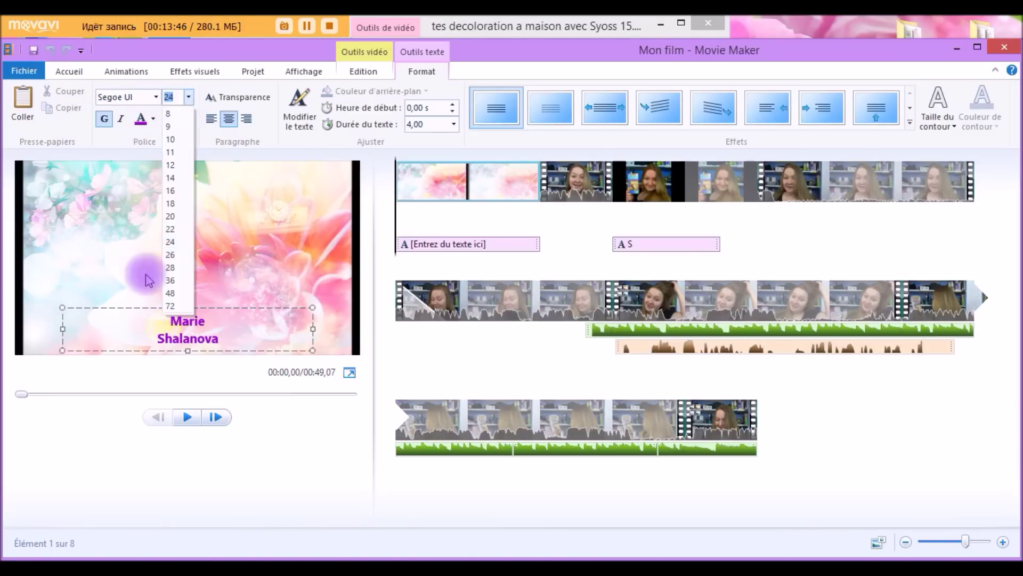
left_click(177, 293)
left_click(156, 96)
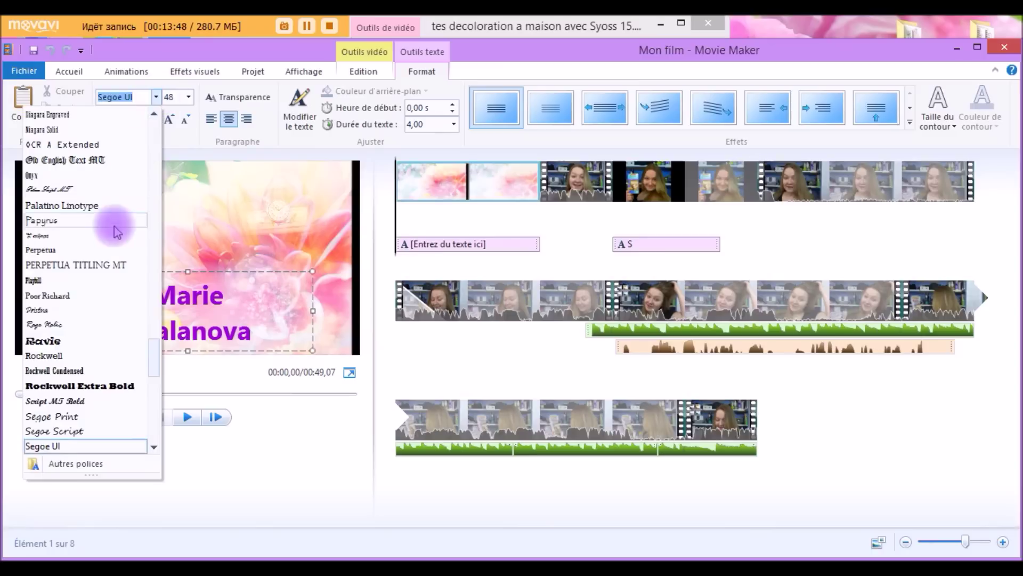
scroll(90, 232, "up", 5)
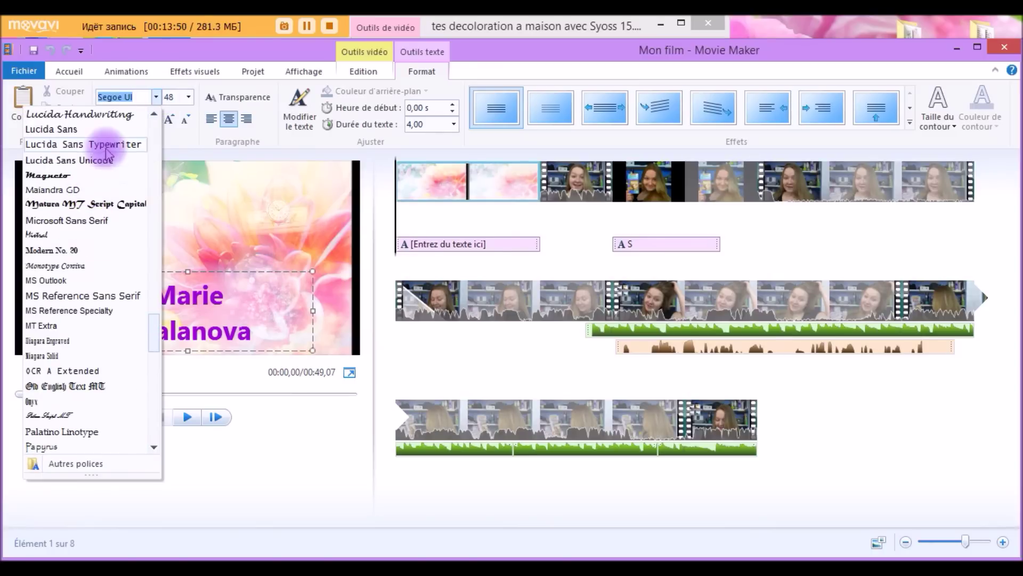
left_click(123, 114)
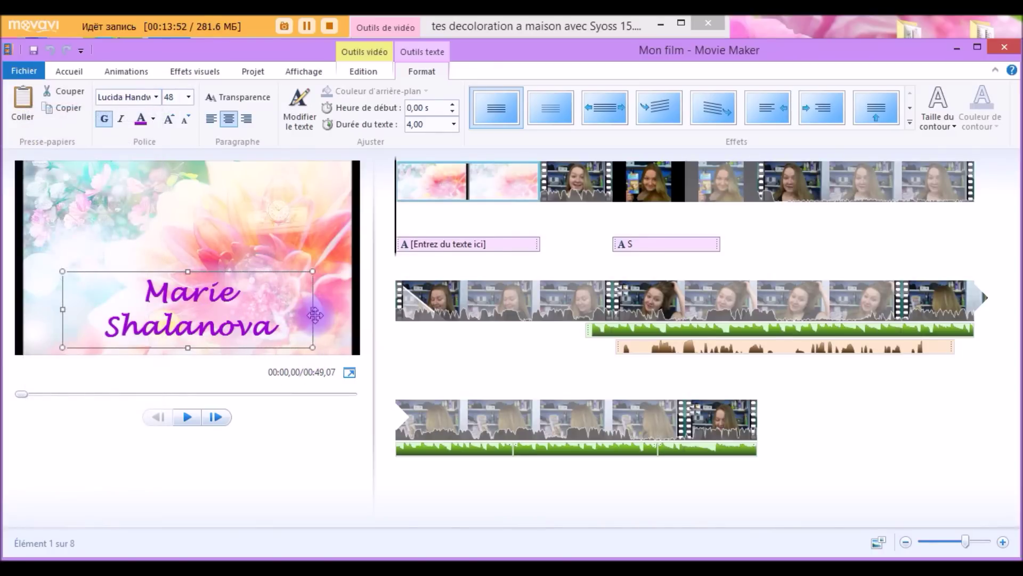
Move the caption up into the left half of the picture and apply the fourth text effect in the gallery
left_click_drag(281, 305, 200, 240)
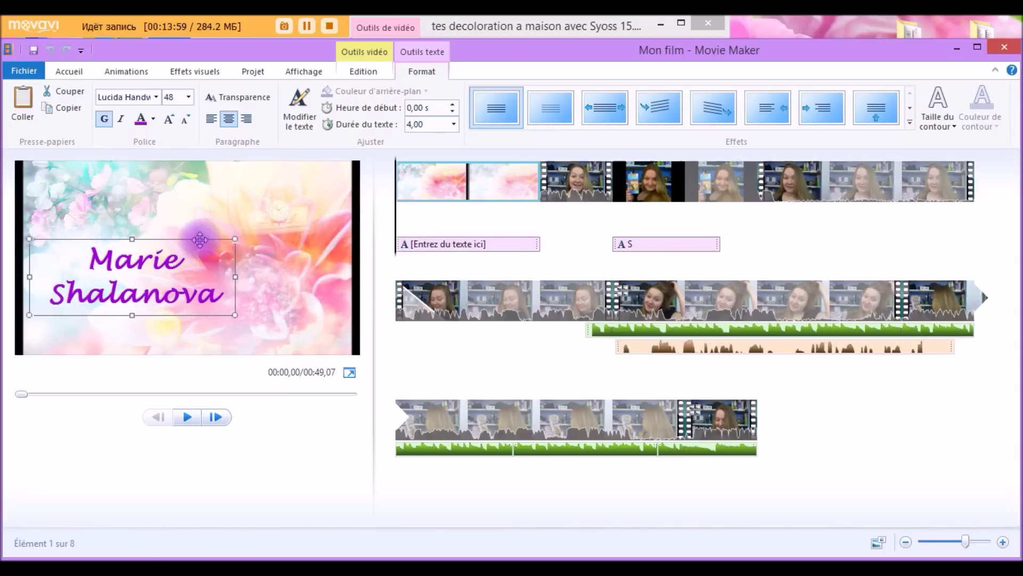
left_click(662, 104)
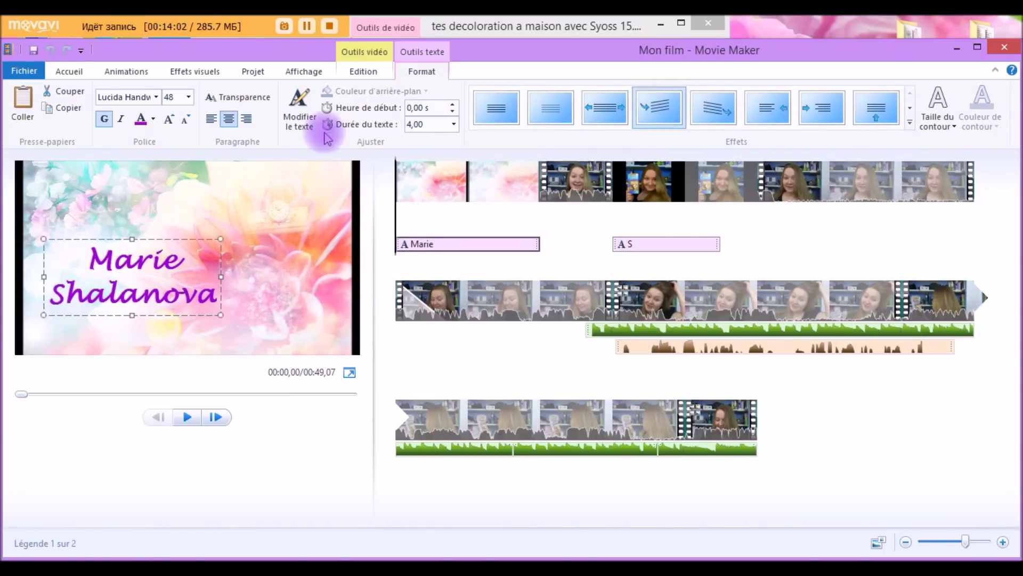
Add the Daily_Beetle track from the музыка folder as music from the start of the film
left_click(452, 183)
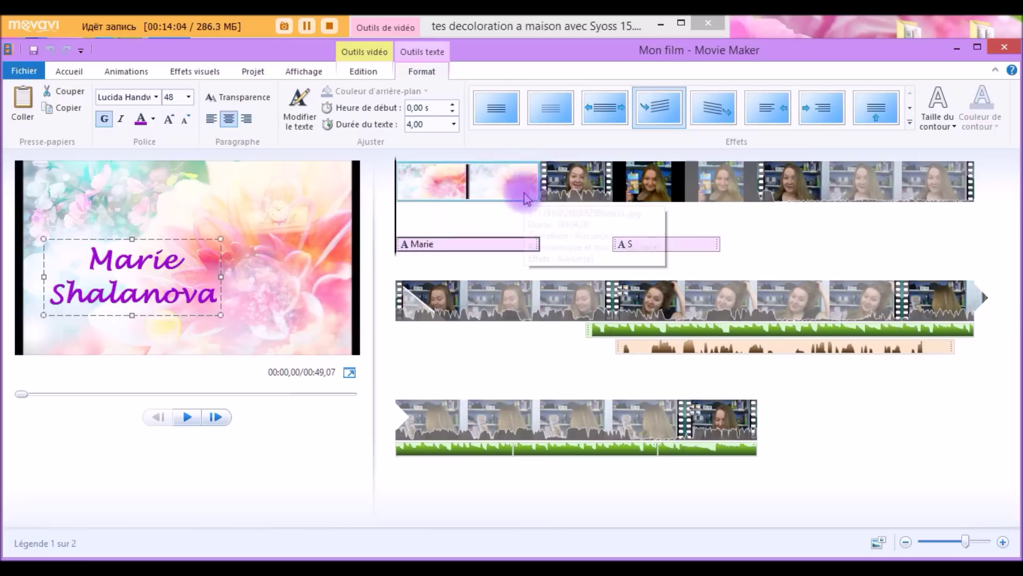
left_click(69, 73)
left_click(170, 128)
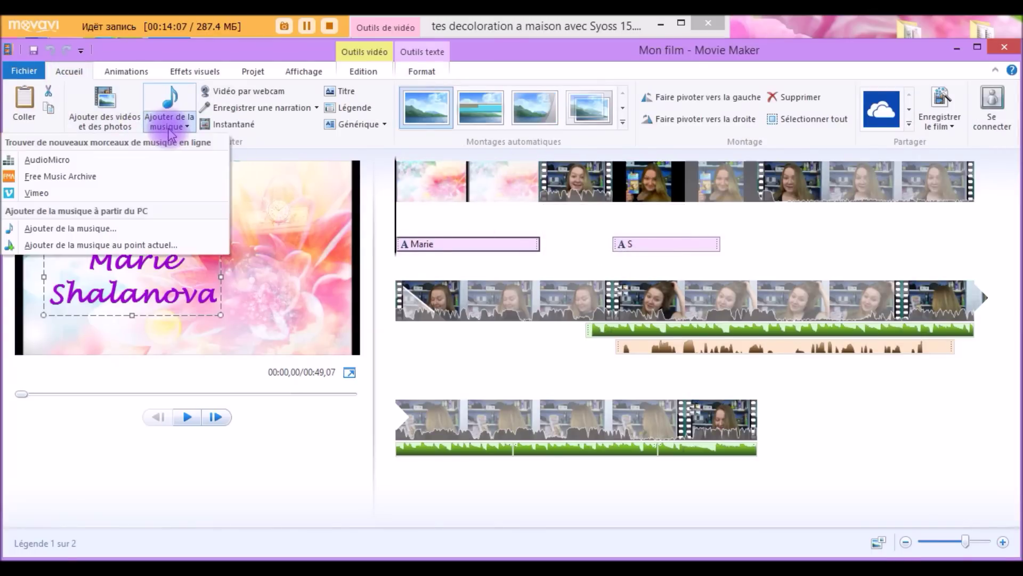
left_click(128, 244)
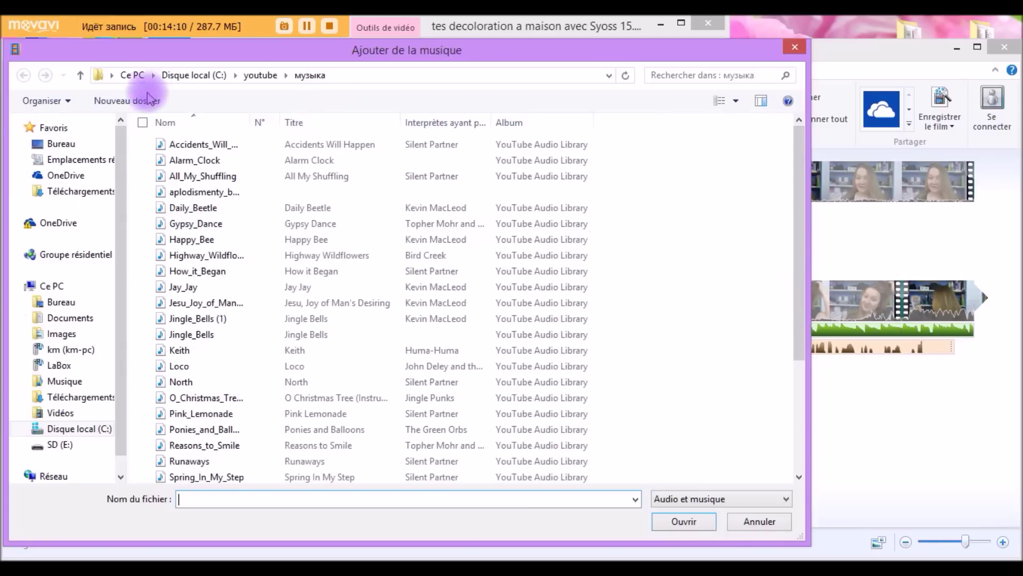
left_click(221, 207)
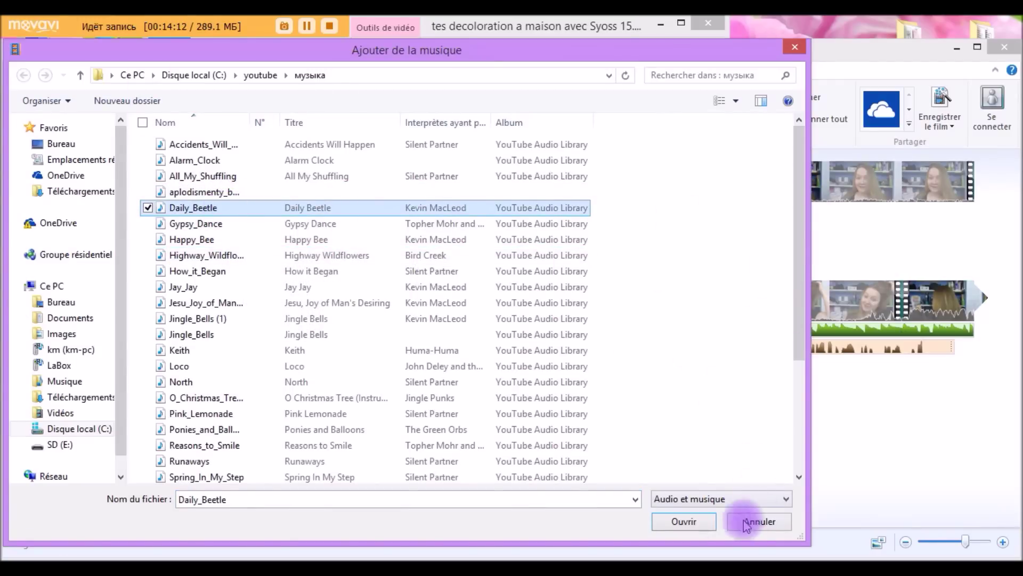
left_click(684, 521)
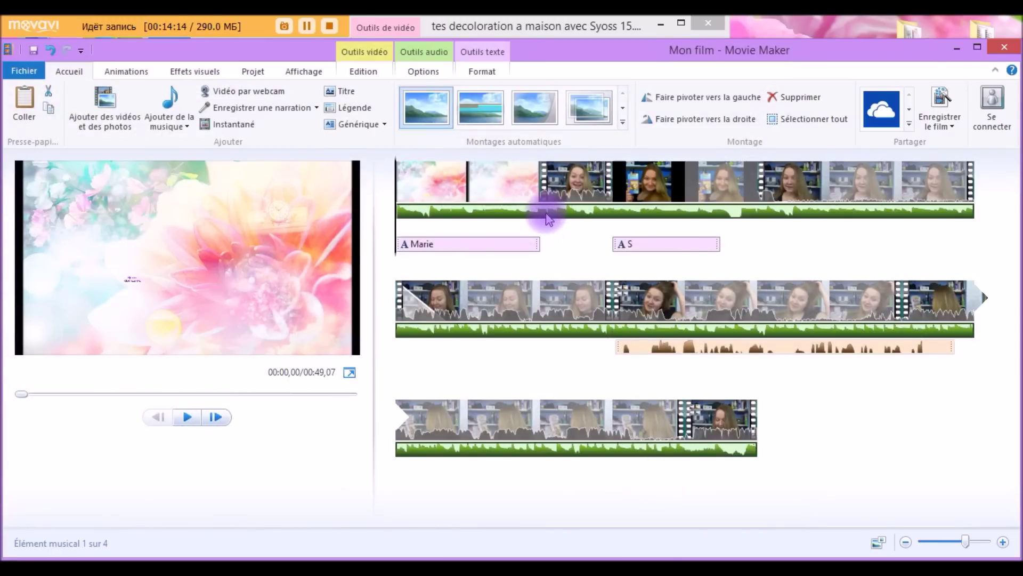
Split the new music just after the opening picture, at 4,17 s, and delete the part that follows
left_click_drag(400, 236, 547, 232)
left_click(425, 73)
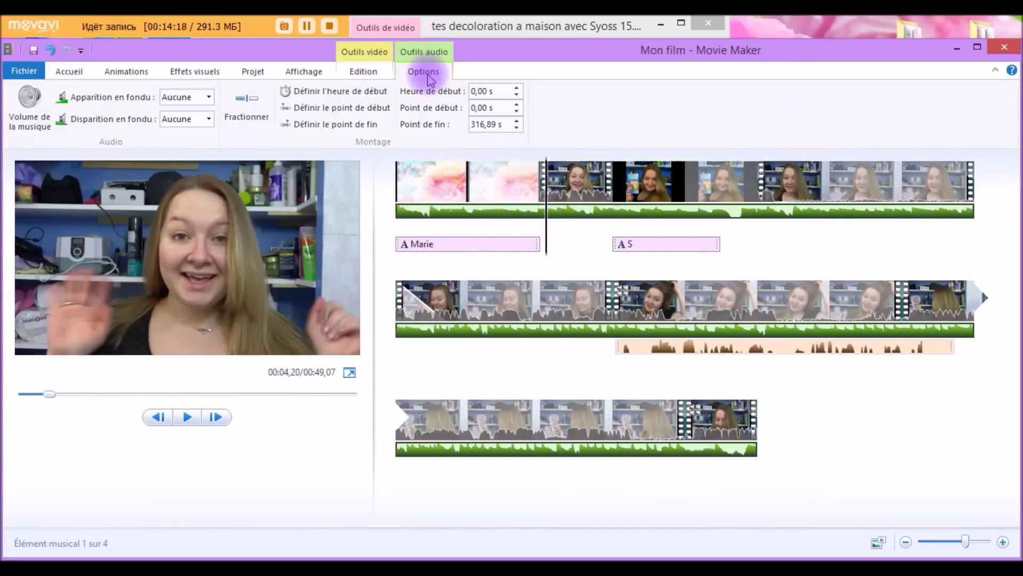
left_click(245, 104)
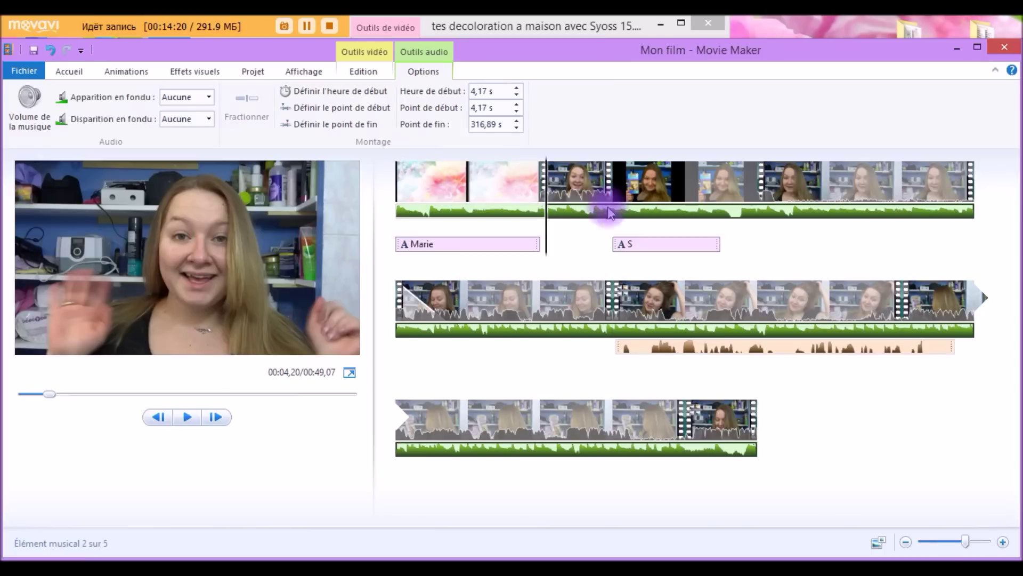
right_click(592, 219)
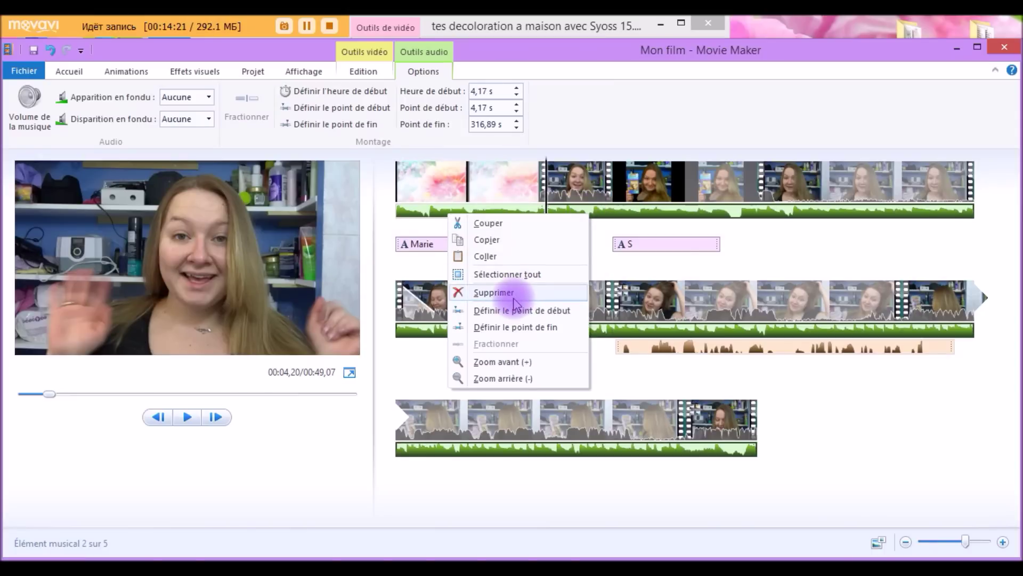
left_click(520, 292)
Play the film from the start to check the opening caption animation and its music
left_click(410, 213)
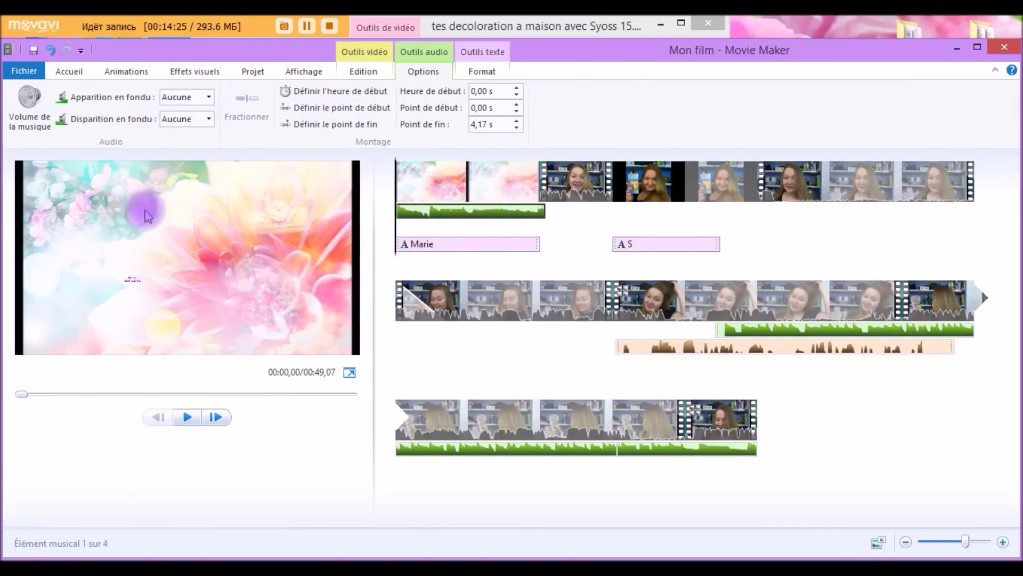
left_click(193, 416)
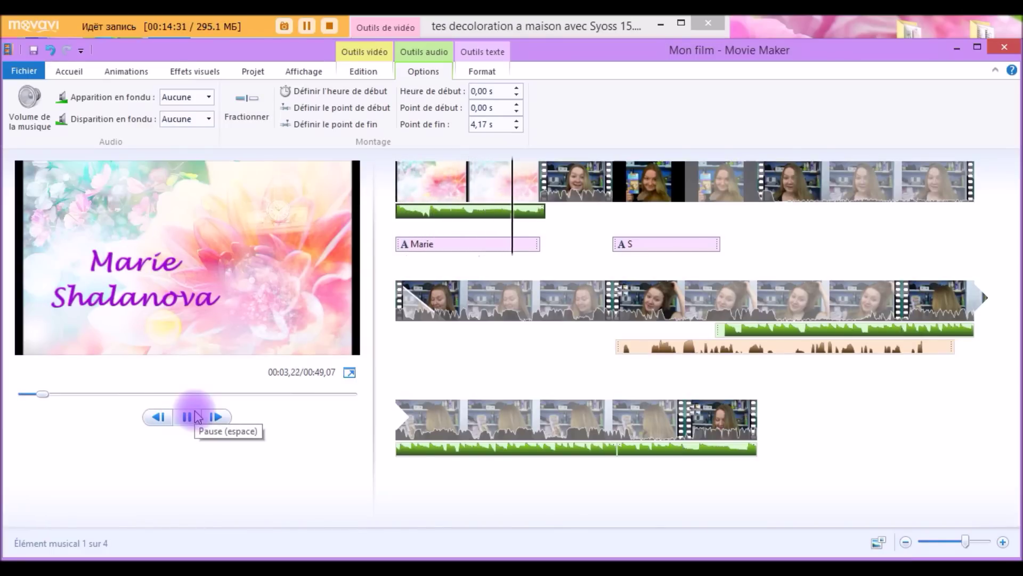
left_click(198, 416)
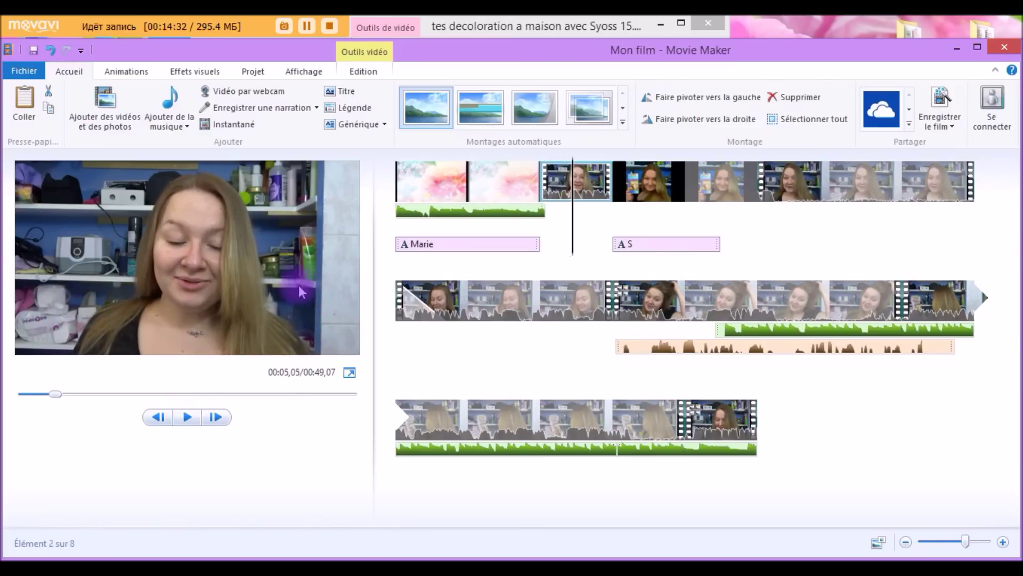
Set the opening music's fade-in to Rapide and its fade-out to Moyenne
left_click(531, 212)
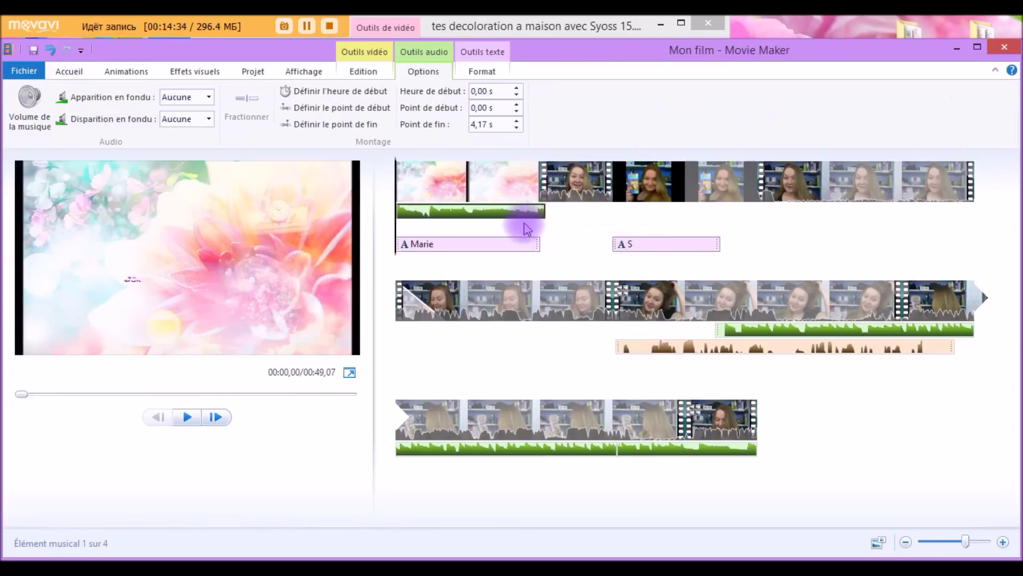
left_click(209, 118)
left_click(203, 167)
left_click(208, 97)
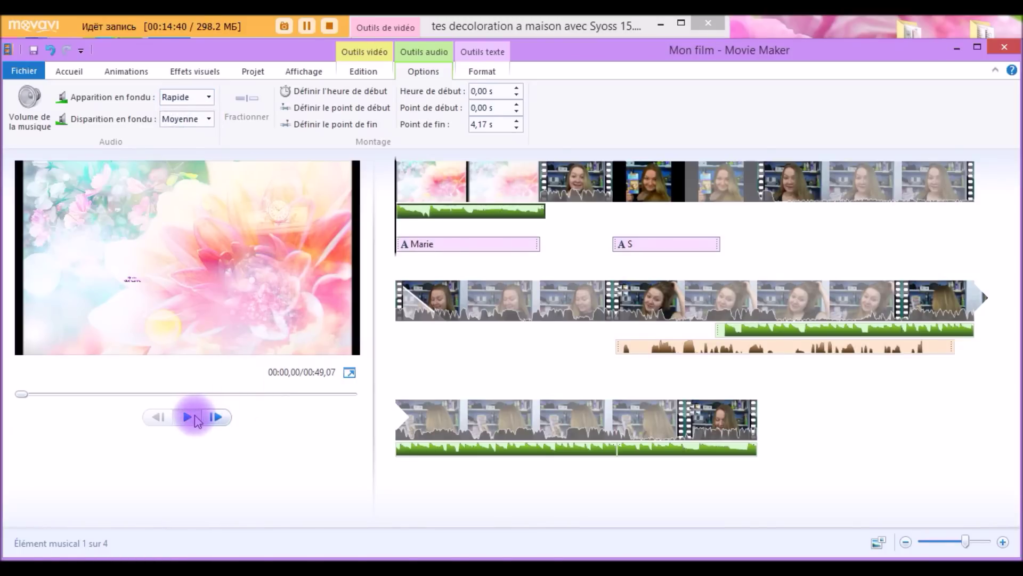
Play the film's opening to check the faded music over the opening picture
left_click(195, 418)
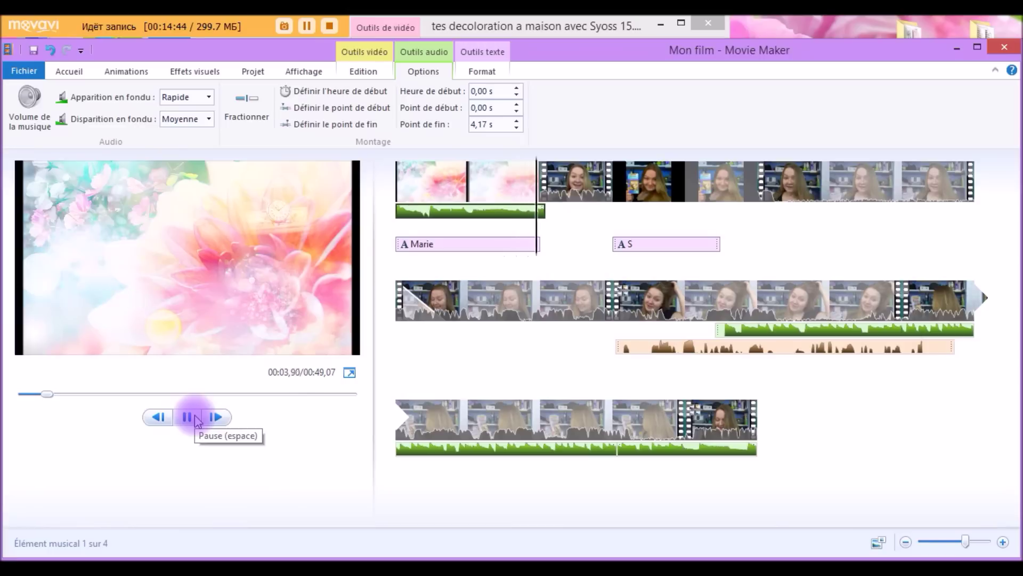
left_click(195, 418)
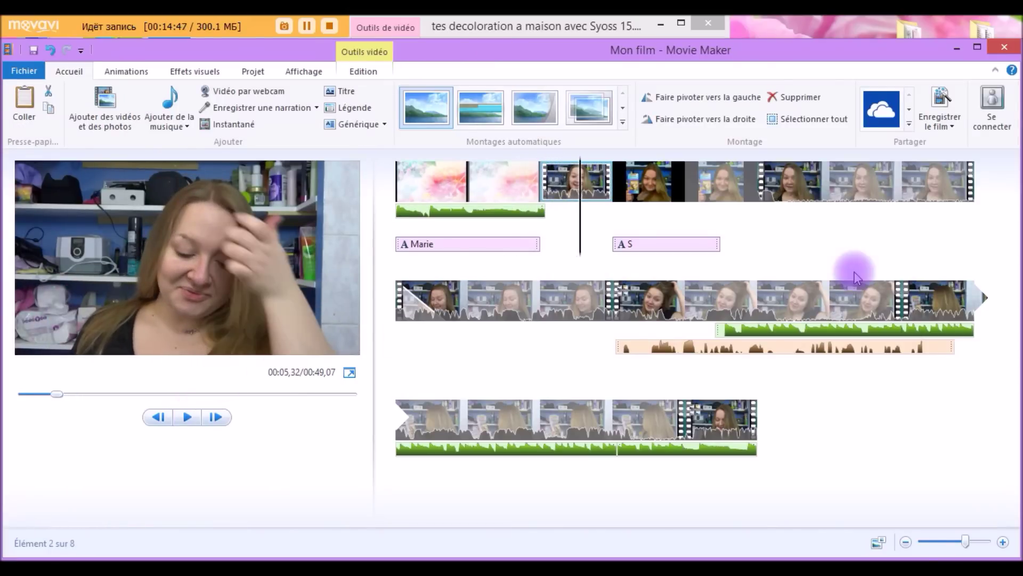
Add the picture "final" from the channel art folder at the end of the film
left_click(763, 426)
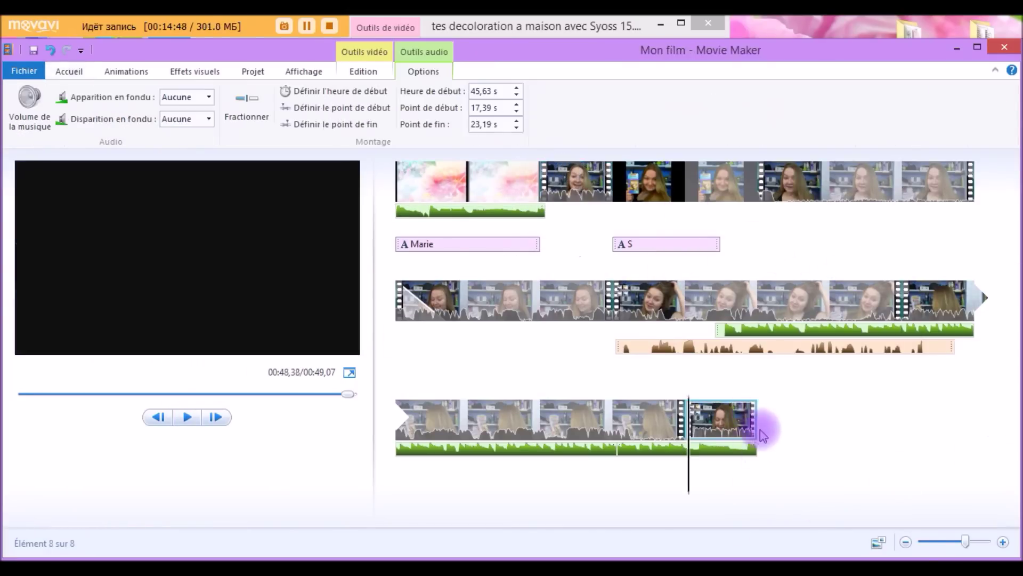
left_click_drag(691, 479, 793, 469)
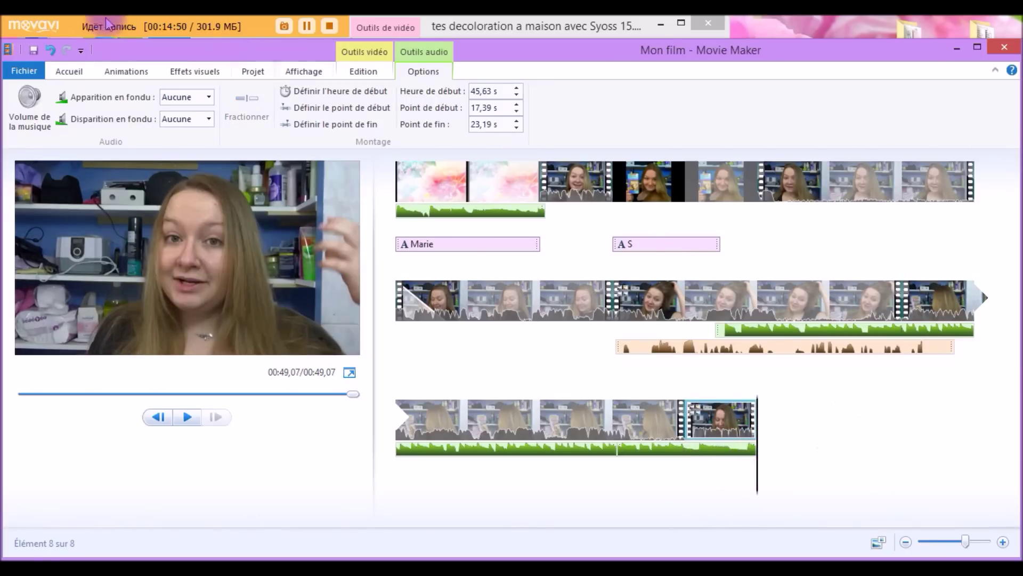
left_click(68, 74)
left_click(99, 117)
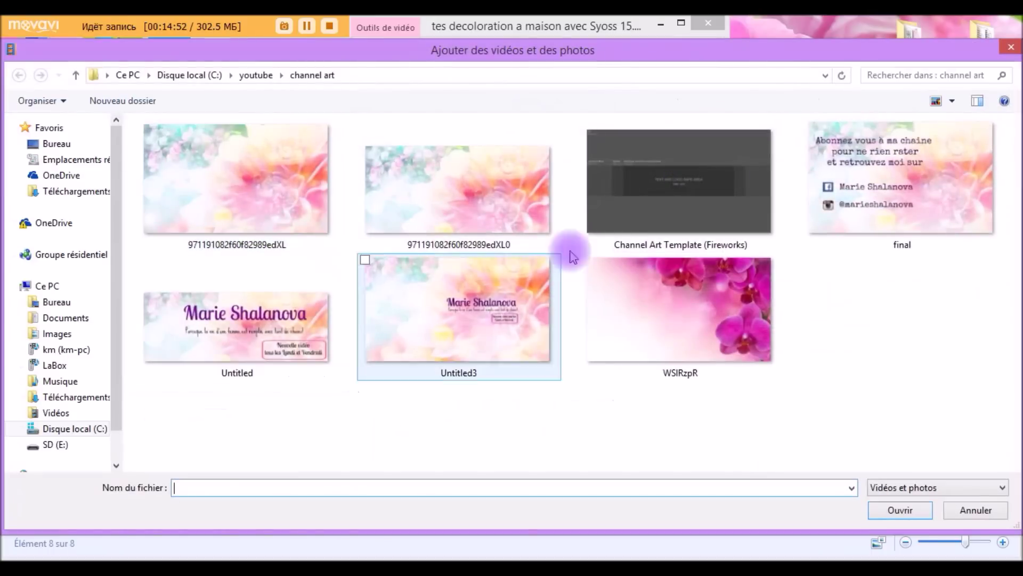
left_click(909, 174)
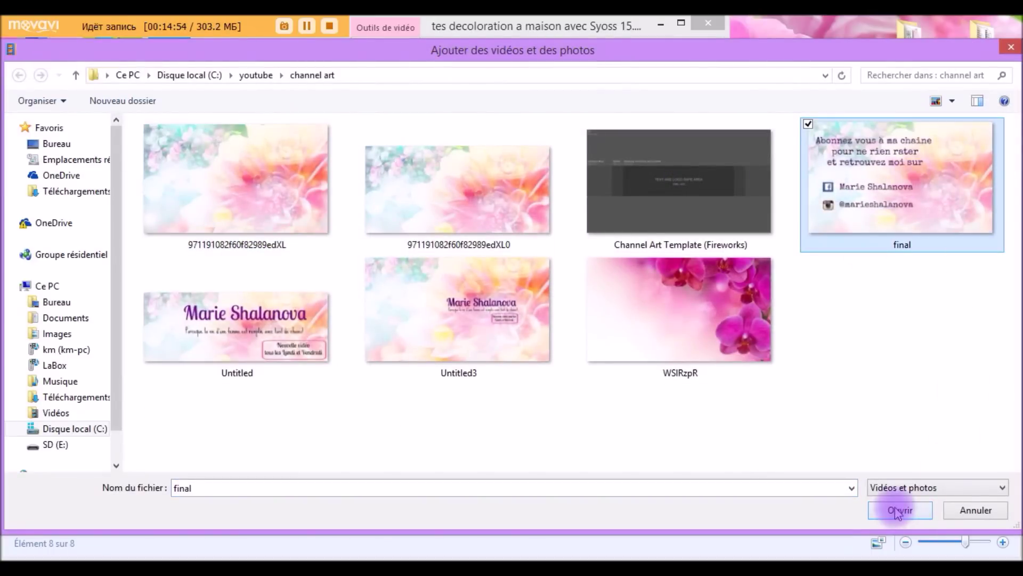
left_click(899, 509)
Set the duration of the closing picture to 5,00 s
double_click(879, 411)
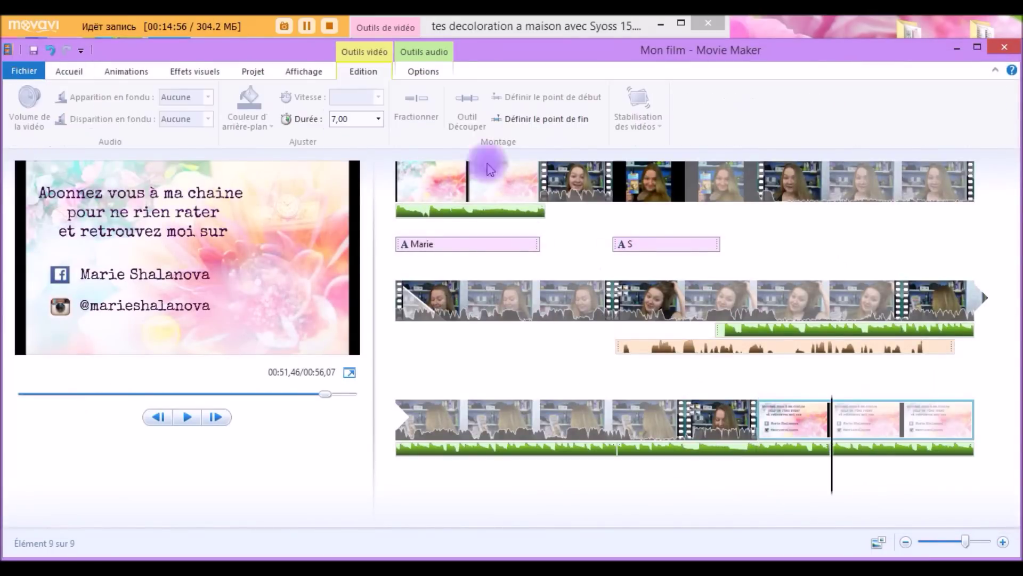
left_click(381, 119)
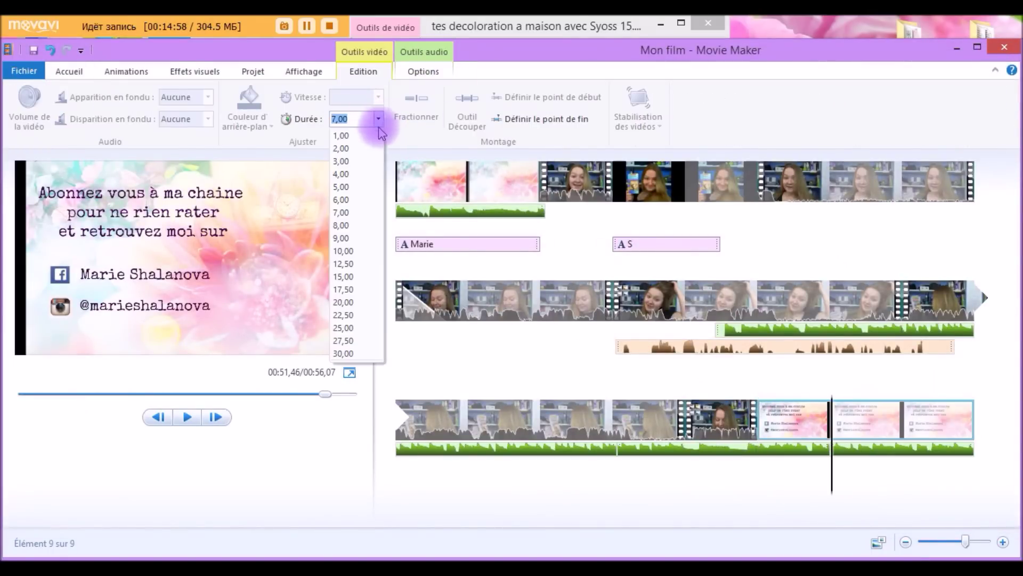
left_click(361, 183)
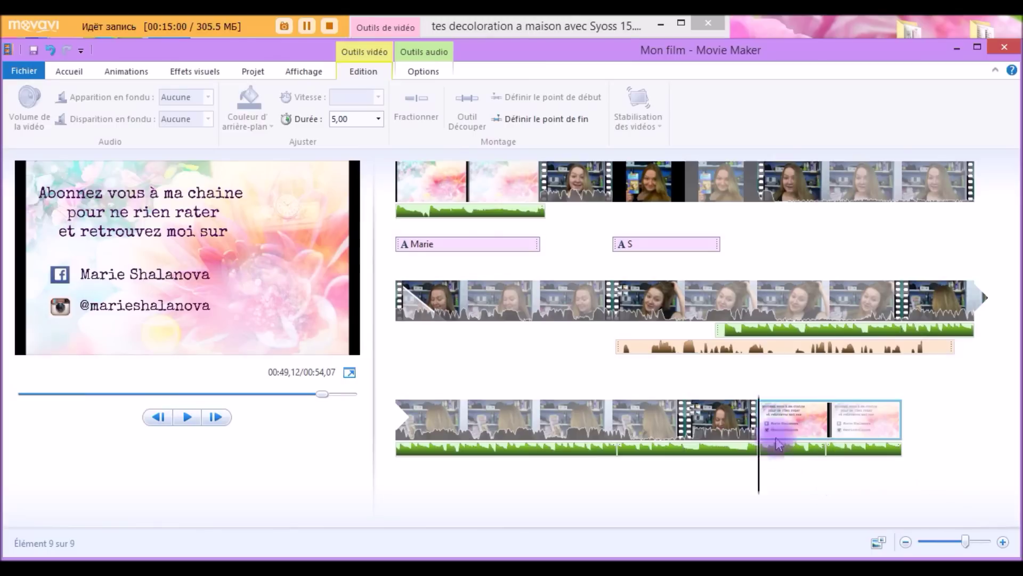
Split the last video clip just before the closing picture, at 49,05 s, and play the film's ending to check its music
left_click(754, 473)
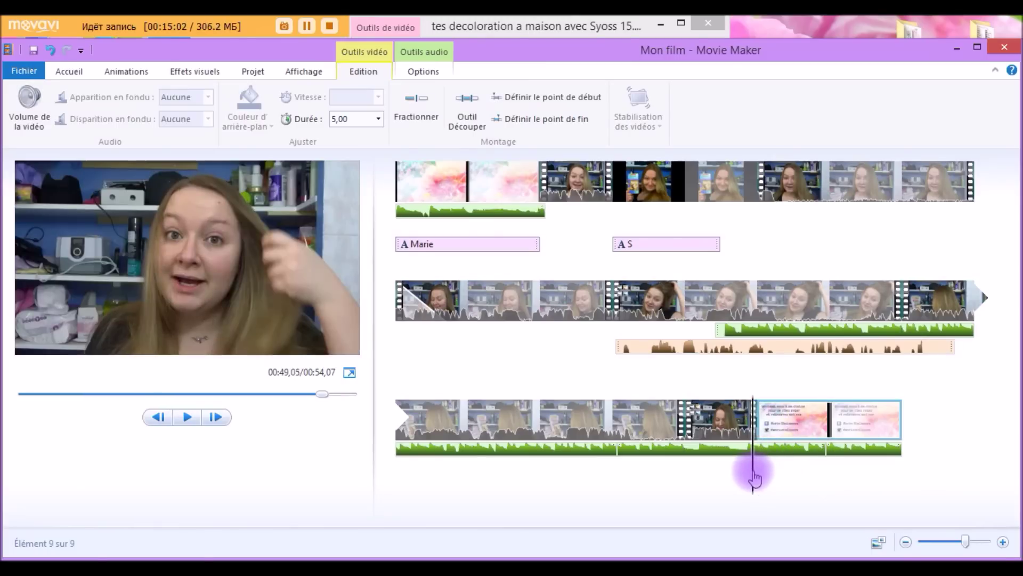
left_click(413, 104)
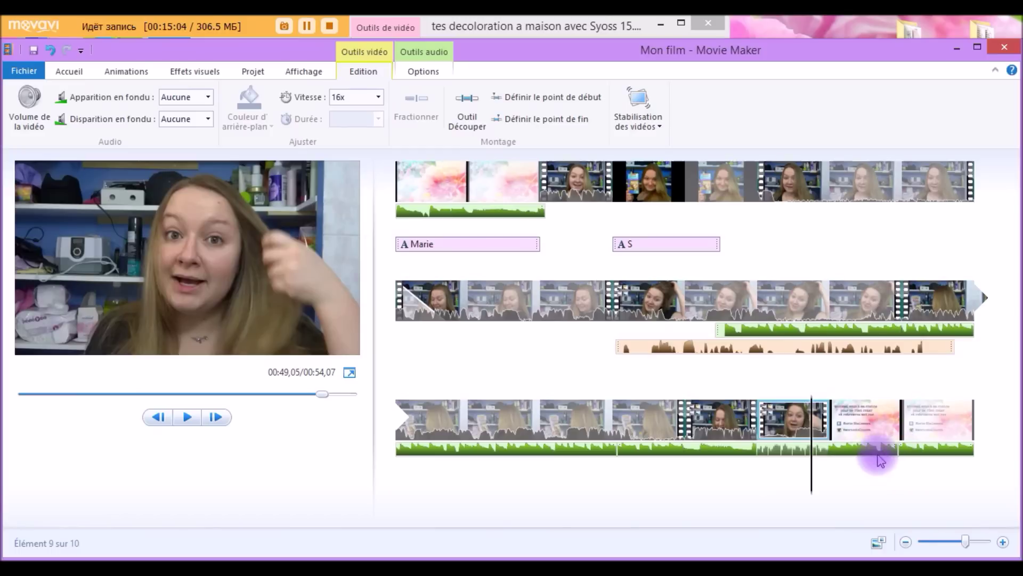
left_click(844, 452)
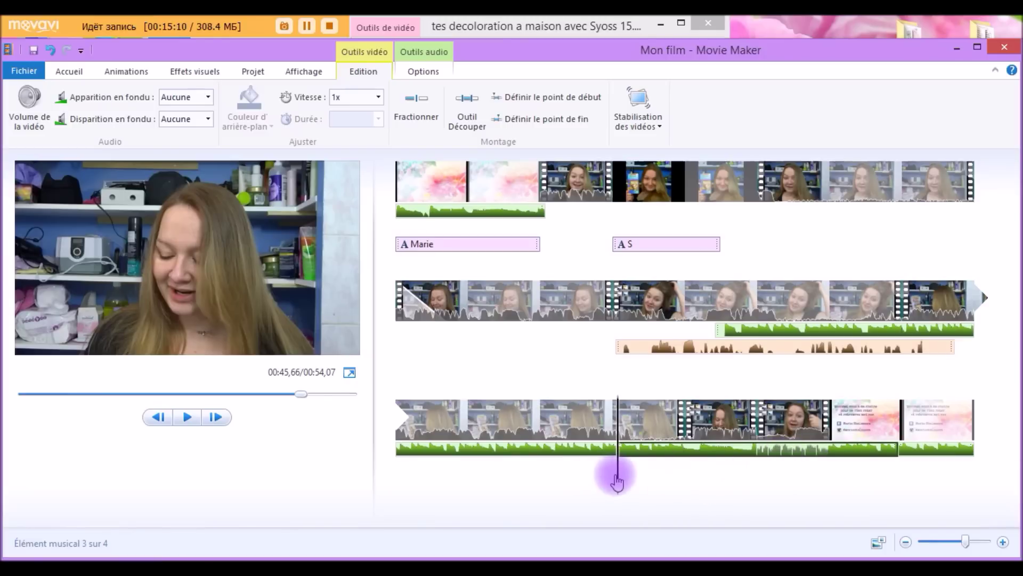
left_click(188, 419)
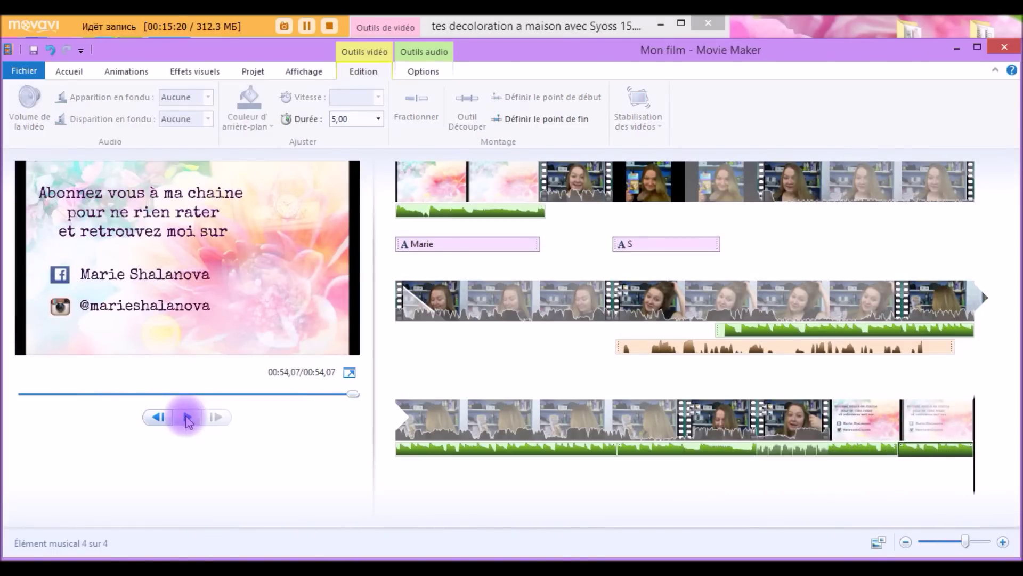
Add a title at the start of the film and apply a cinematic text effect to it
left_click(68, 75)
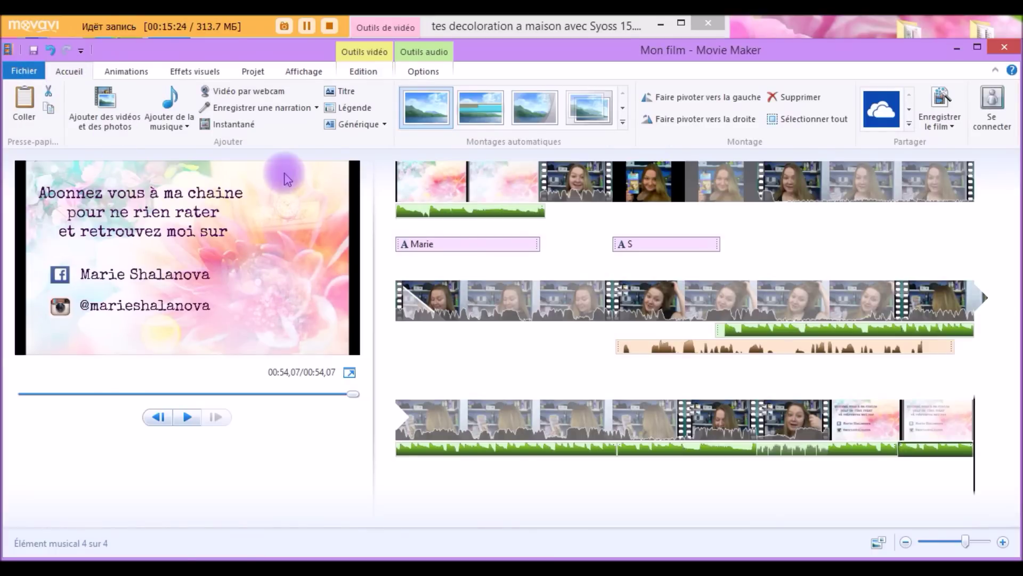
left_click(360, 97)
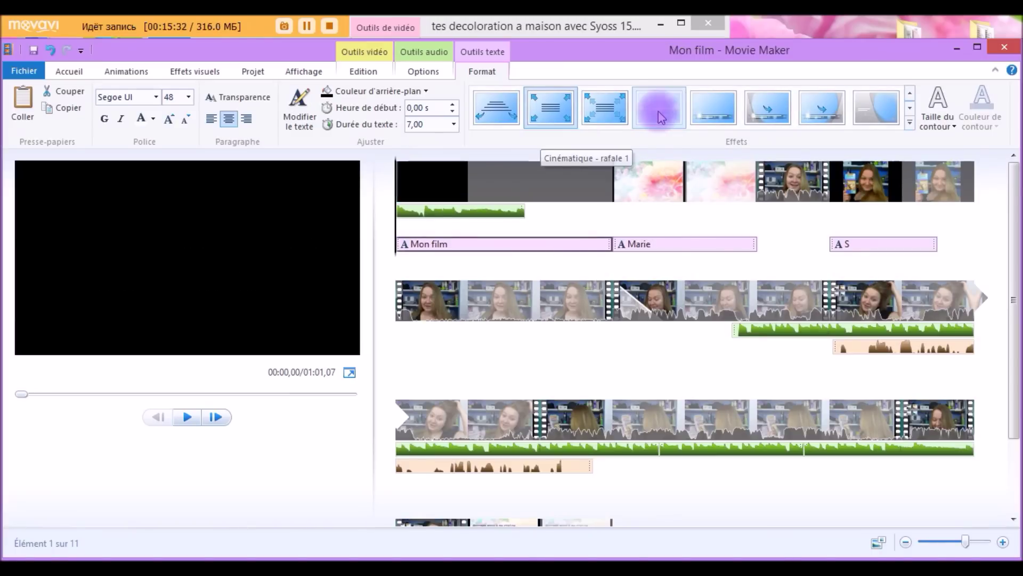
left_click(659, 112)
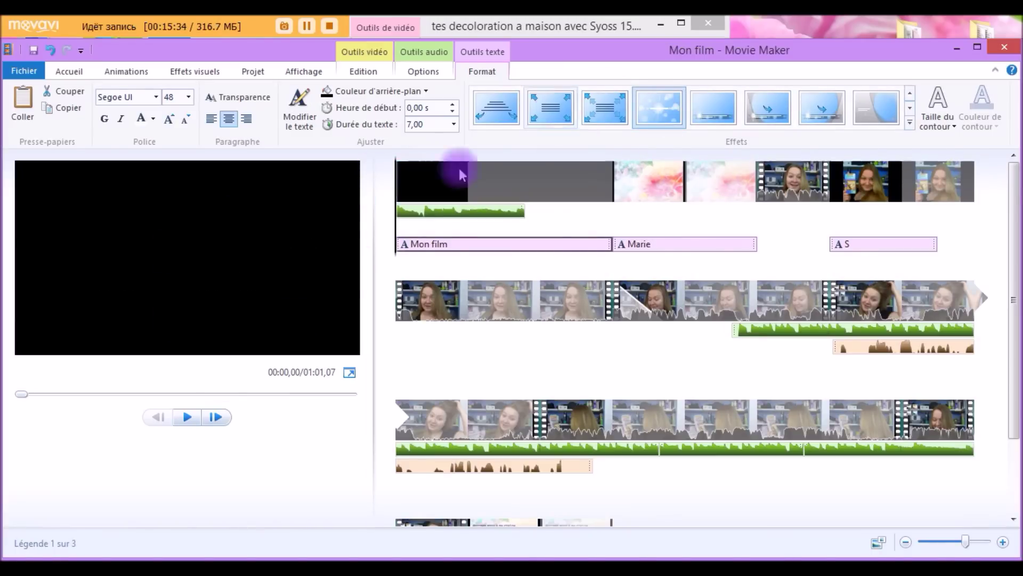
Set the background colour of the opening title to light purple
left_click(436, 183)
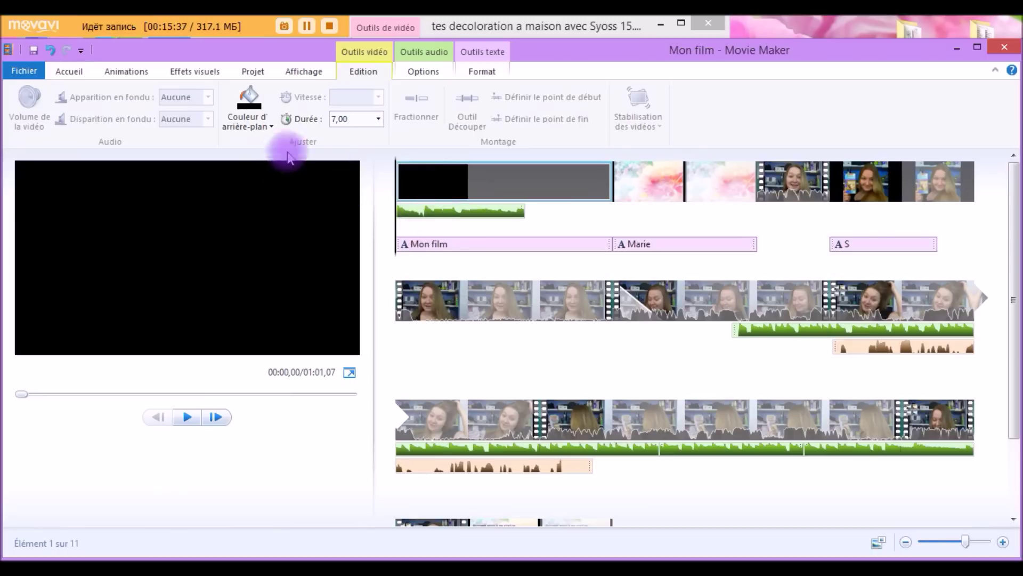
left_click(270, 128)
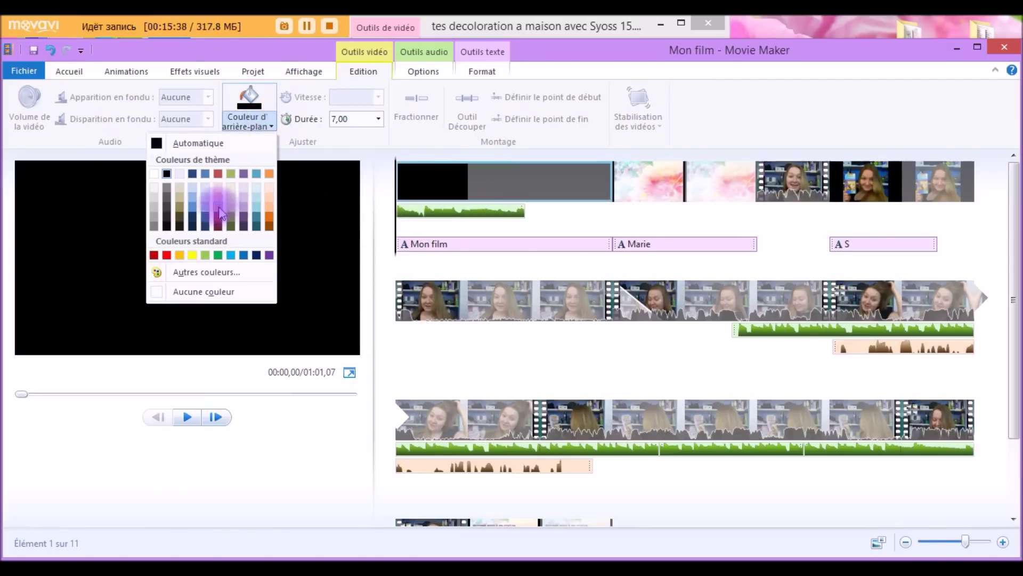
left_click(244, 216)
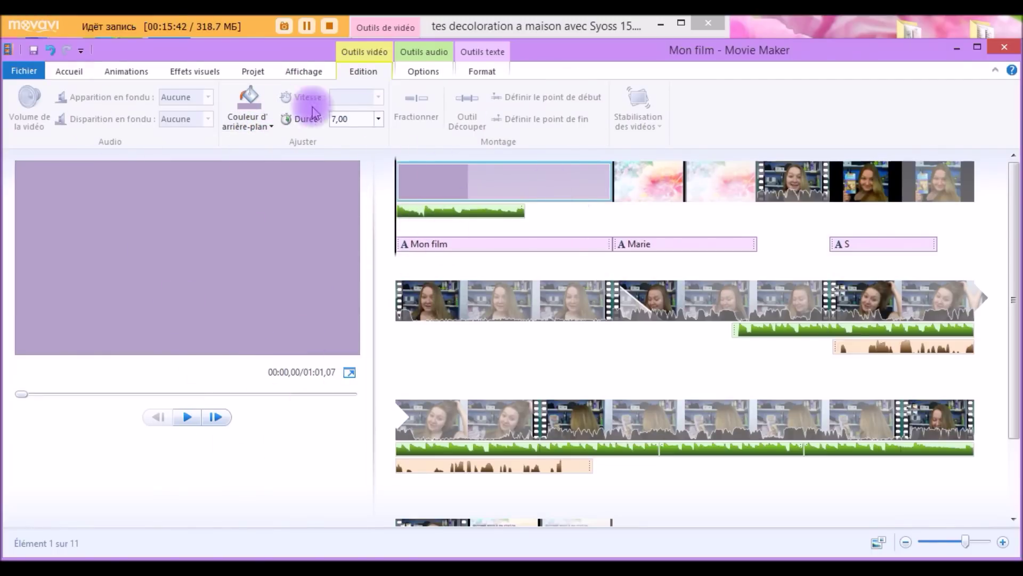
Replace the title's text with the channel owner's first name and try out the cinematic text effects on it
left_click(72, 72)
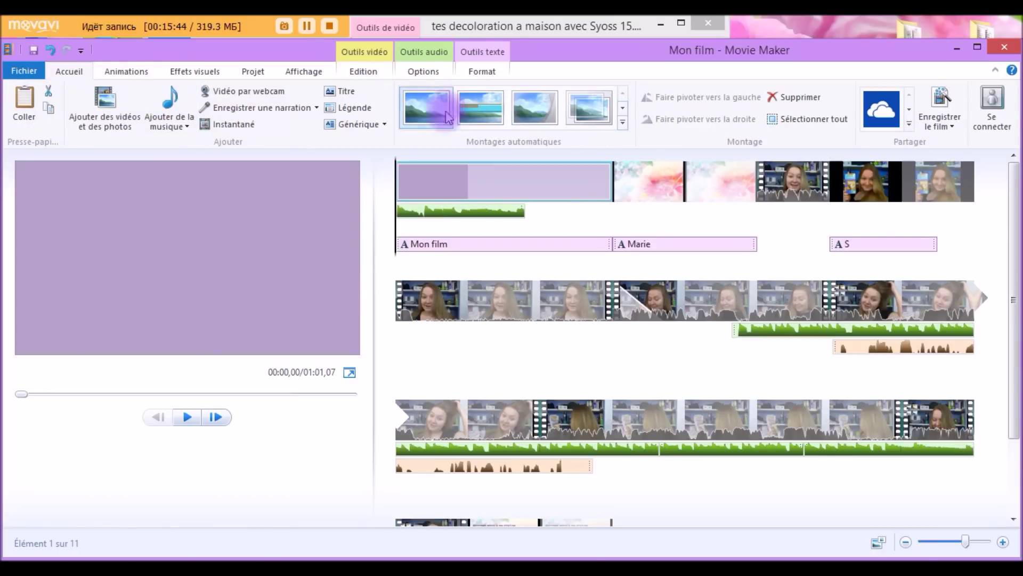
left_click(375, 114)
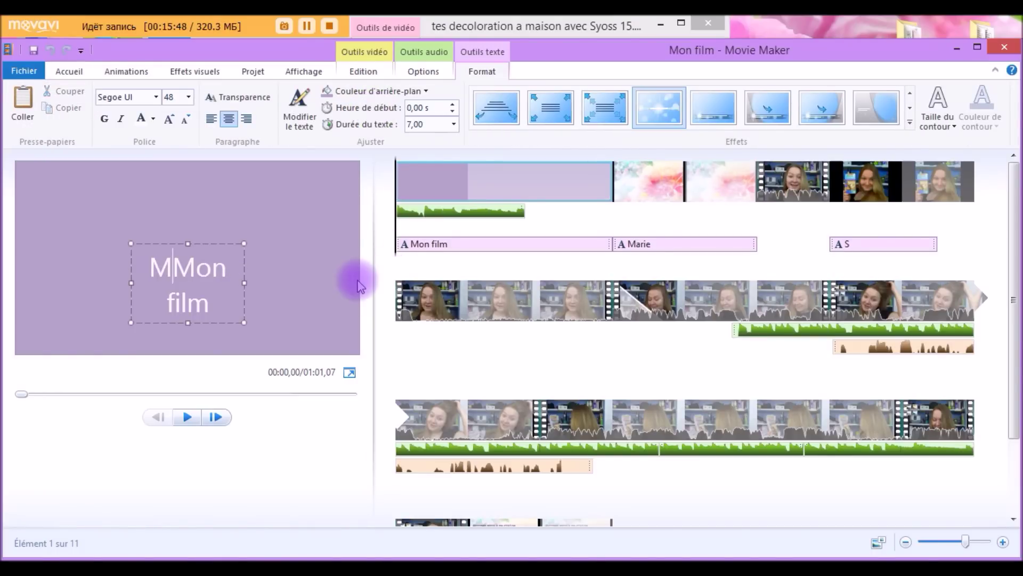
type("ie")
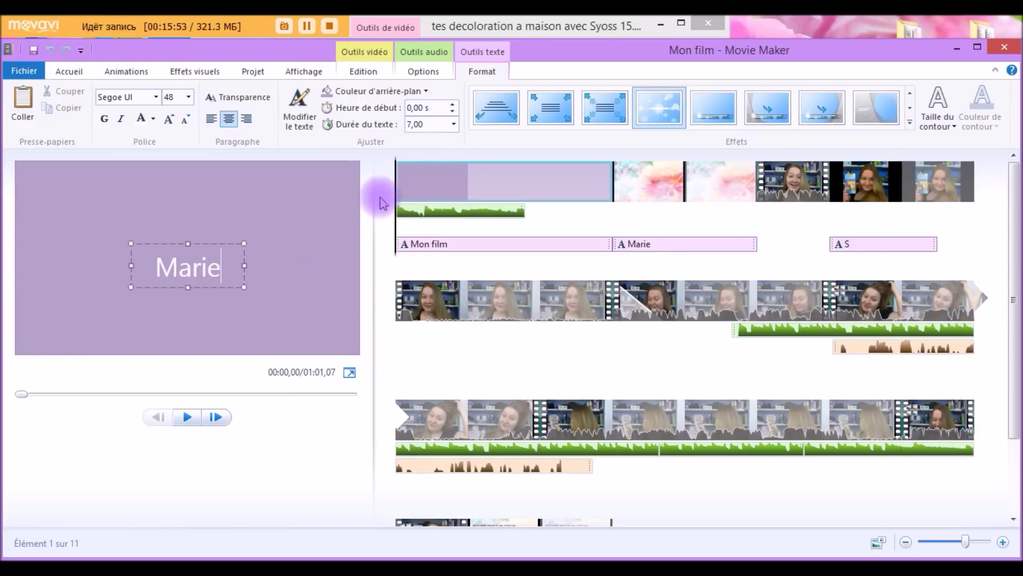
left_click(644, 115)
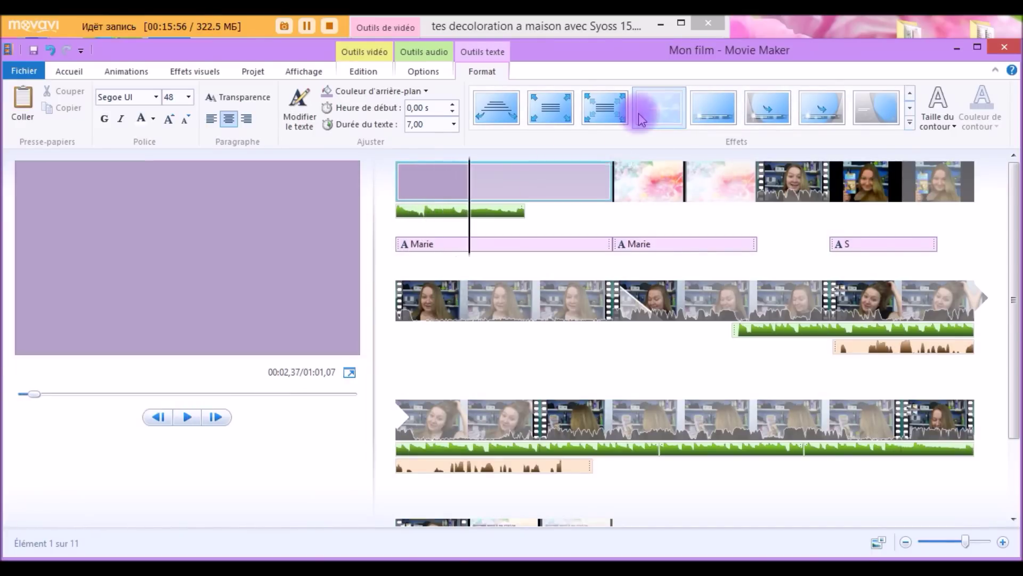
left_click(606, 109)
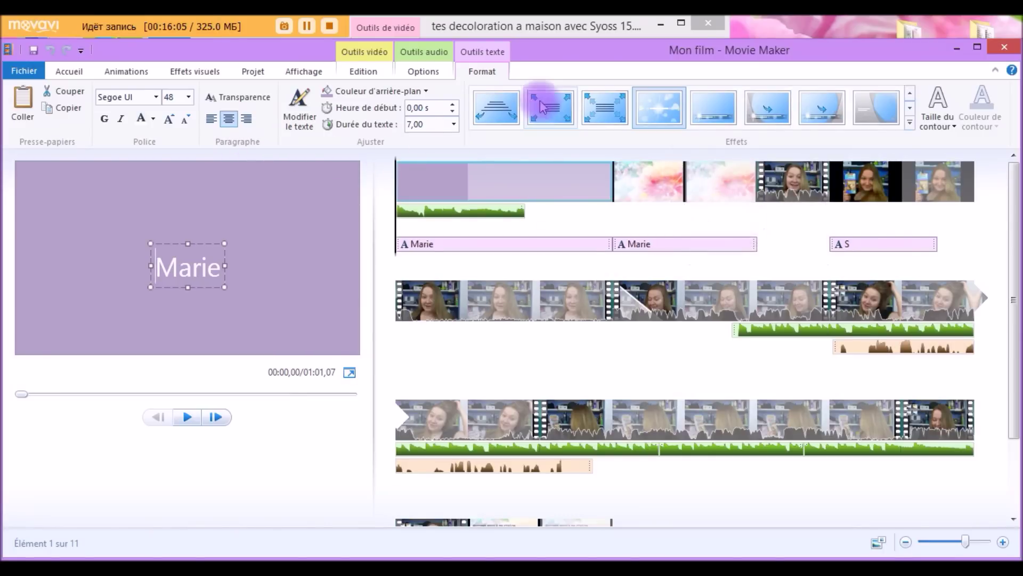
left_click(477, 177)
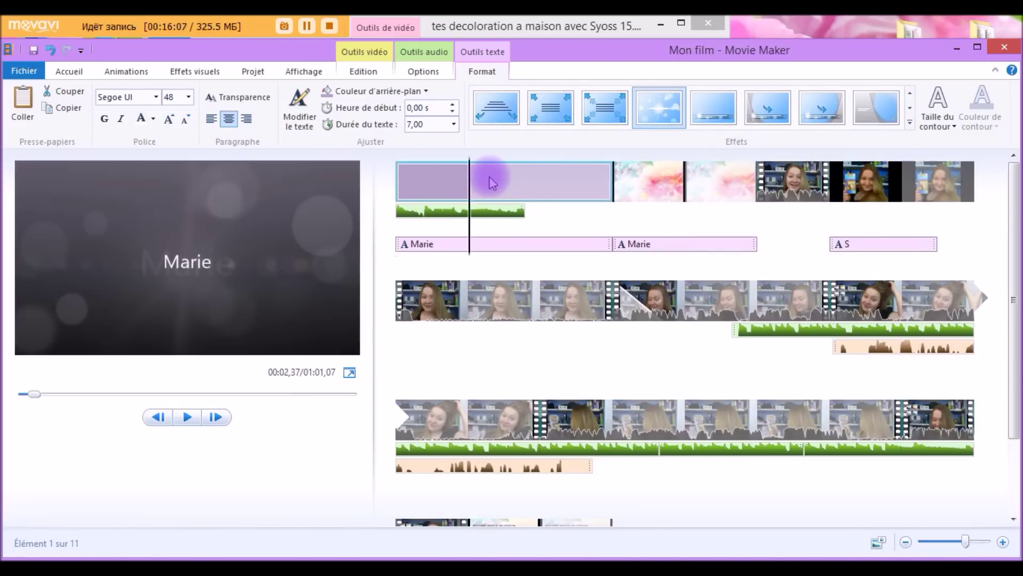
left_click(265, 125)
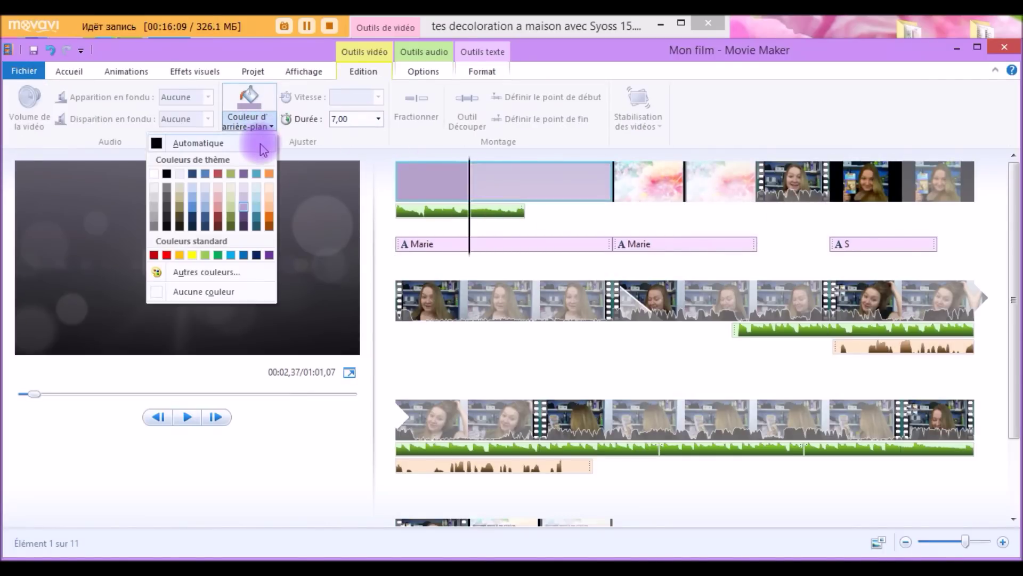
left_click(221, 274)
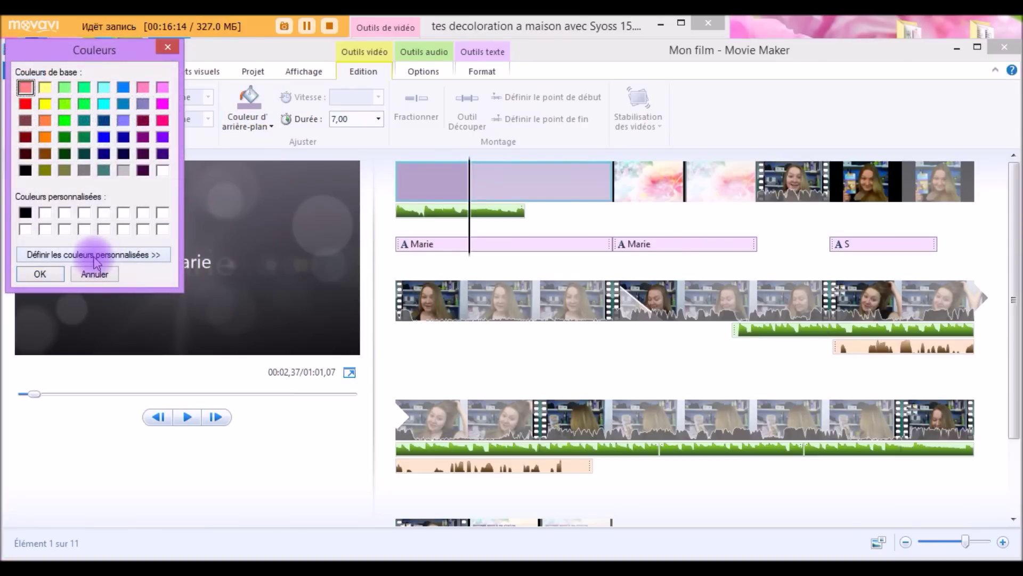
left_click(96, 256)
left_click(238, 278)
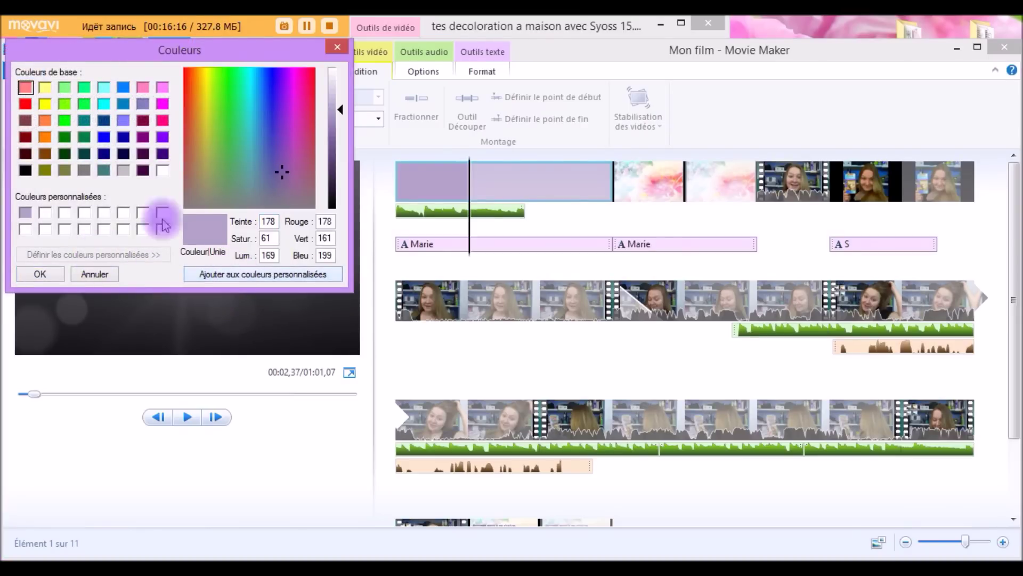
left_click(337, 47)
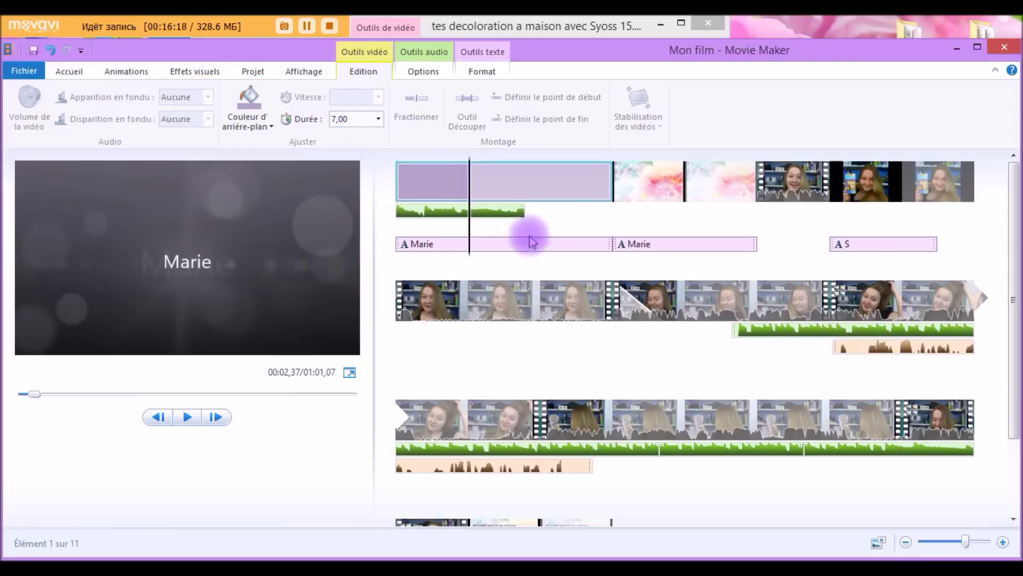
left_click(618, 184)
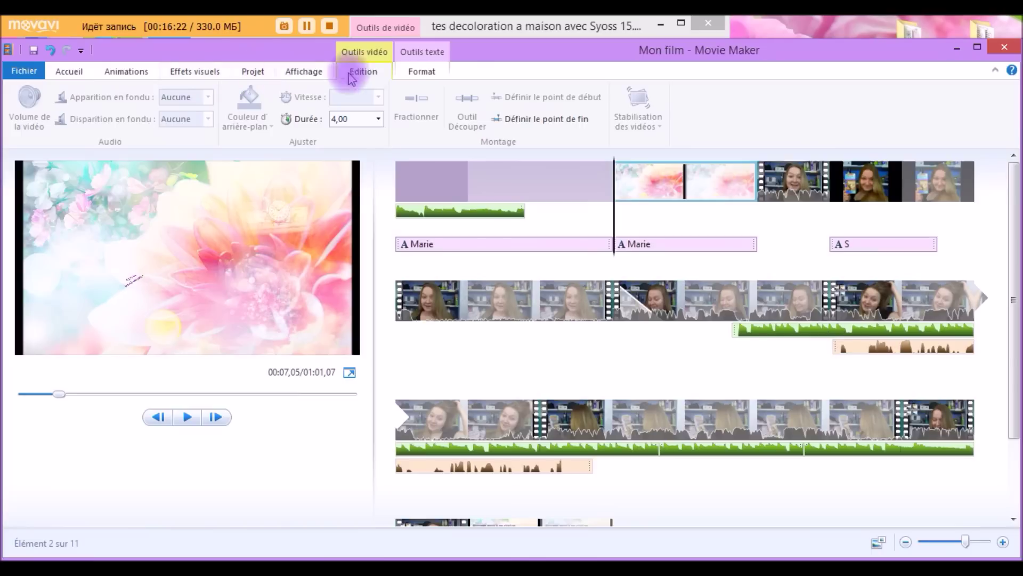
left_click(421, 71)
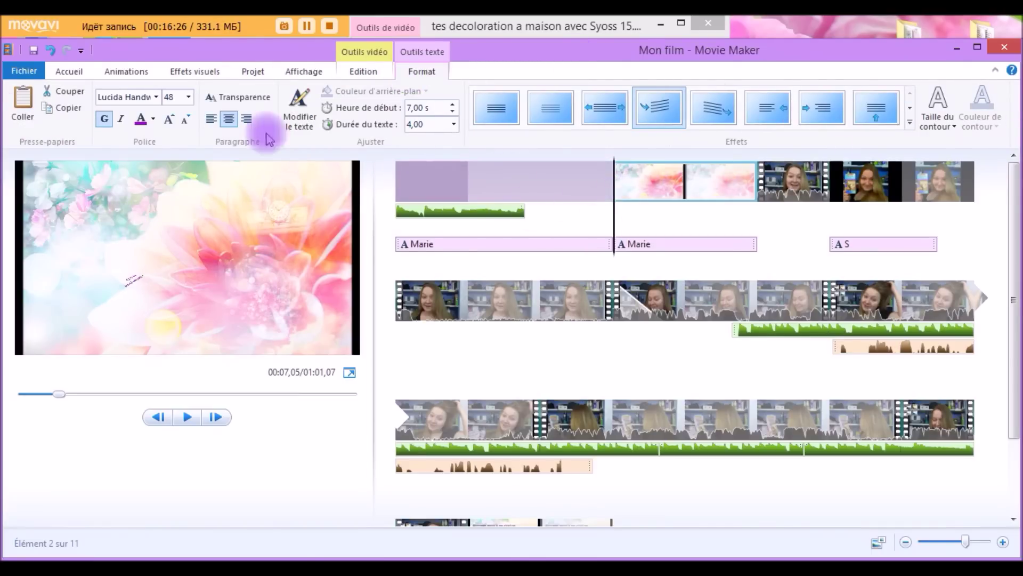
scroll(776, 471, "down", 3)
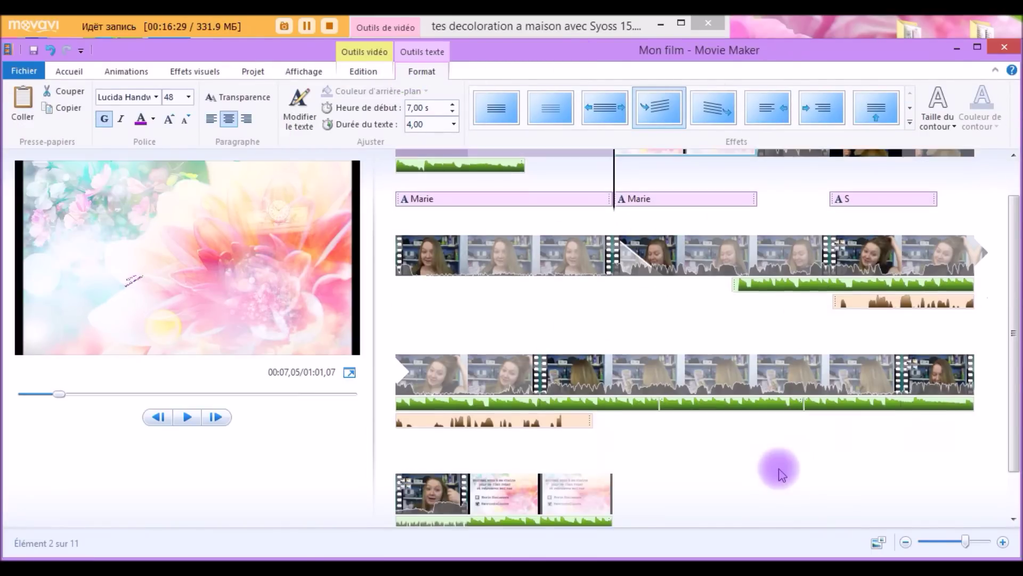
scroll(776, 471, "up", 3)
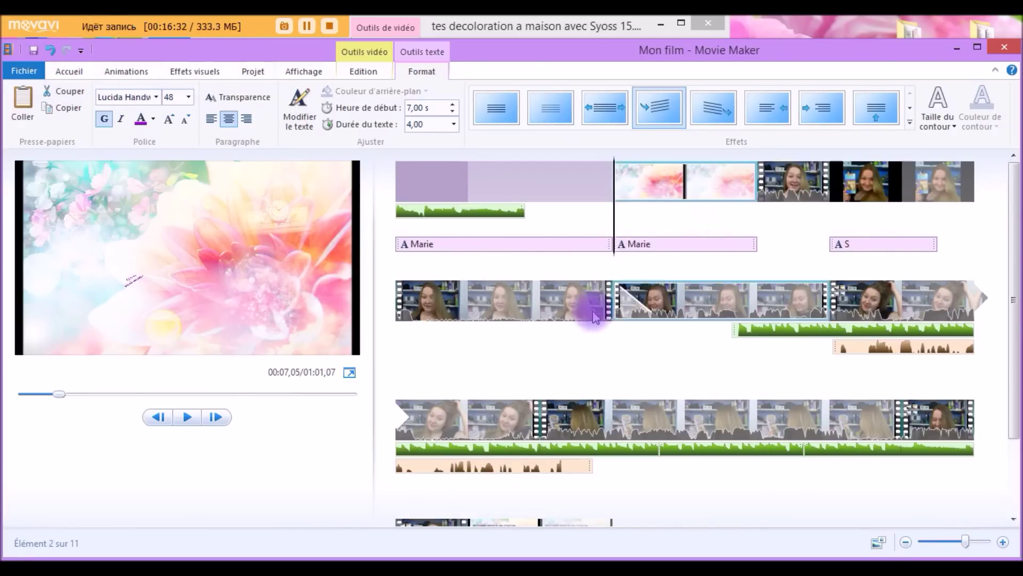
Delete the purple title clip from the start of the film
right_click(555, 176)
left_click(430, 270)
left_click(947, 319)
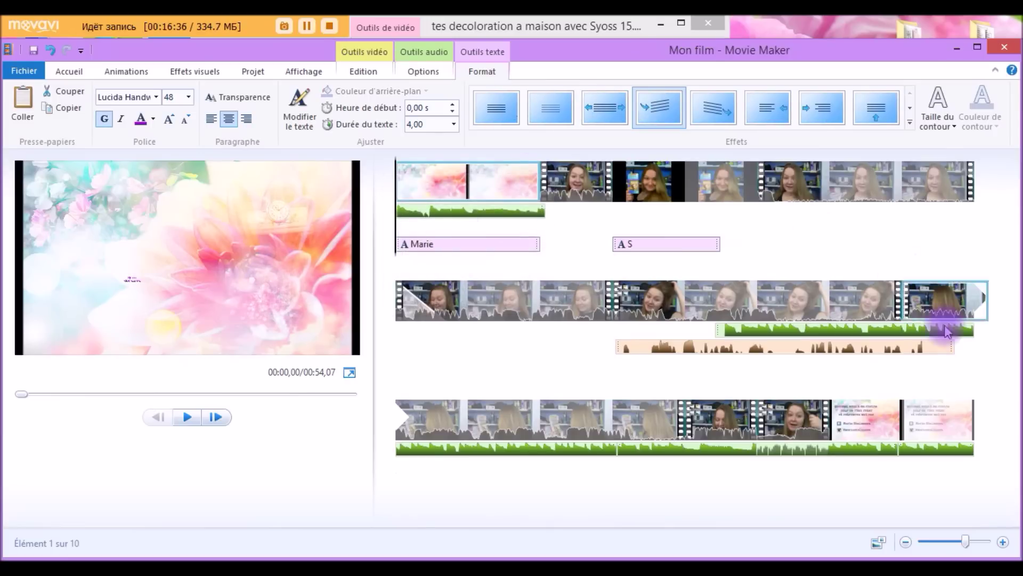
Save the project to the Bureau folder as a Movie Maker project named Mon film
left_click(22, 72)
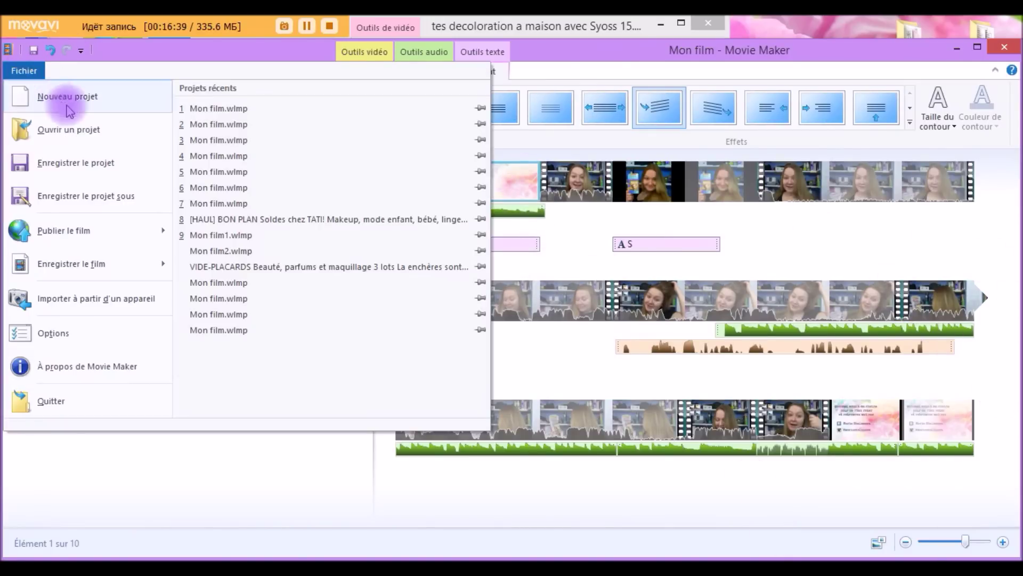
left_click(87, 203)
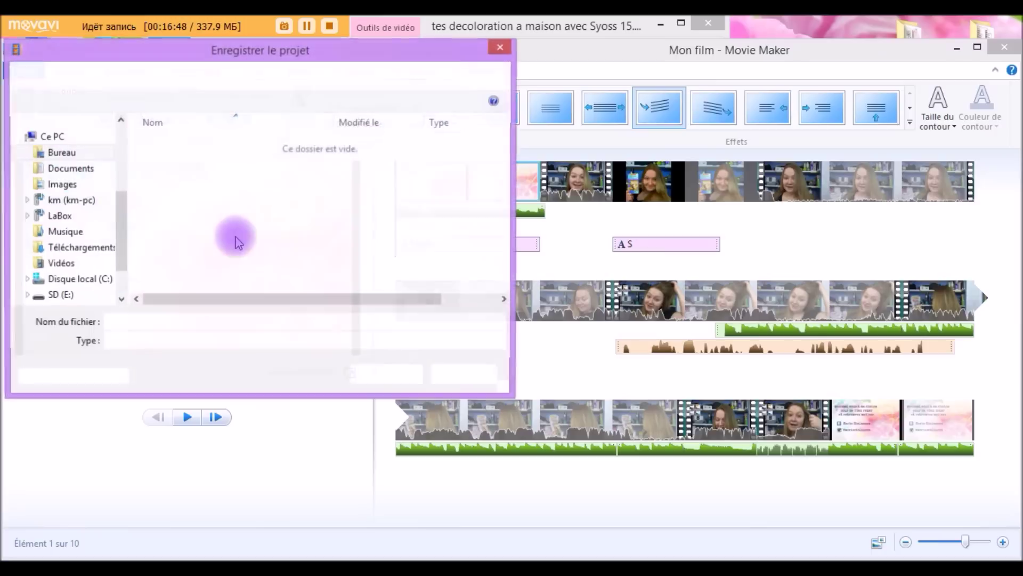
left_click(63, 153)
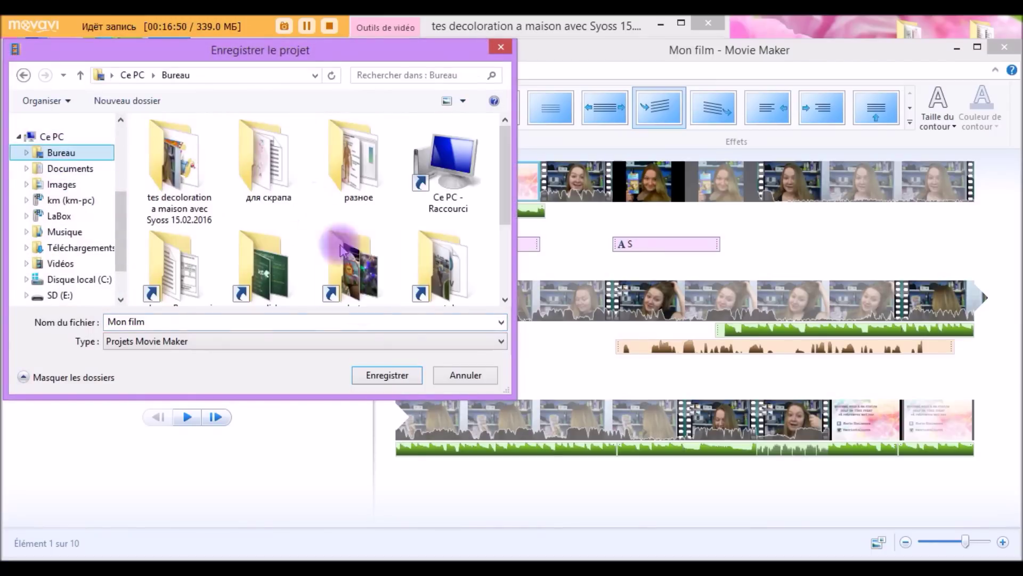
left_click(393, 379)
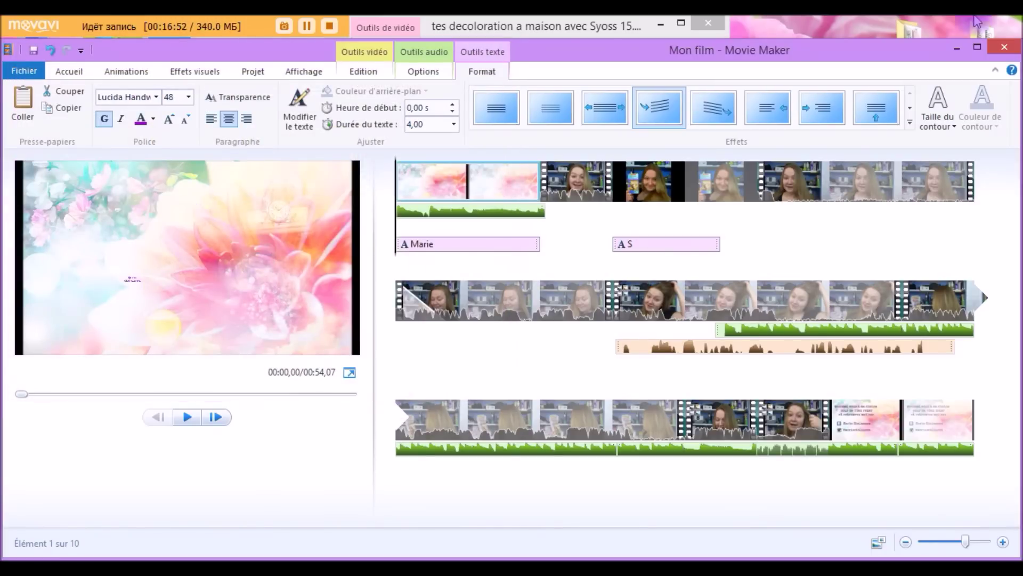
Close the editor and reopen the saved Mon film project from the desktop, minimising the folder window in between
key("alt+F4")
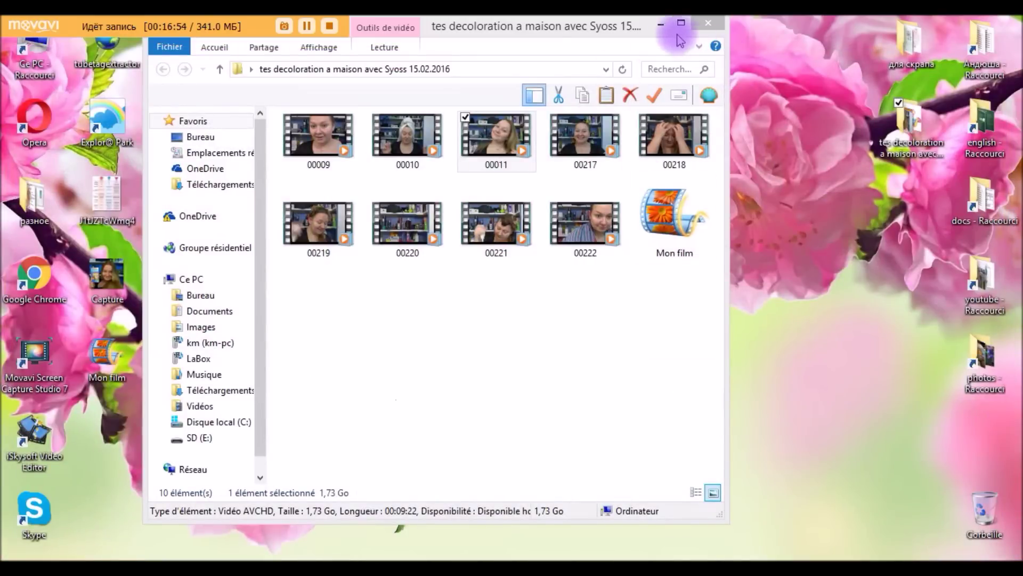
left_click(661, 25)
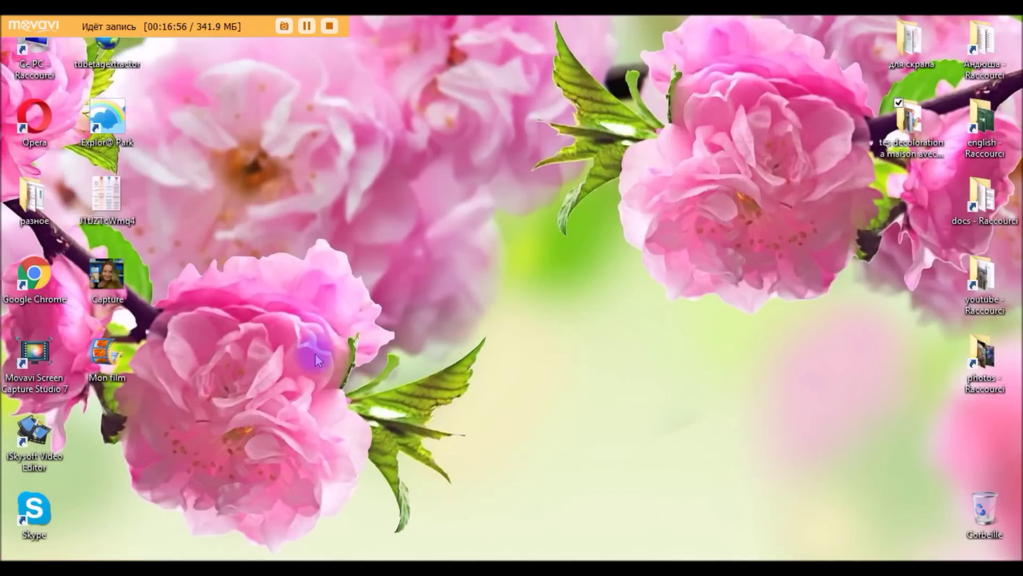
double_click(111, 344)
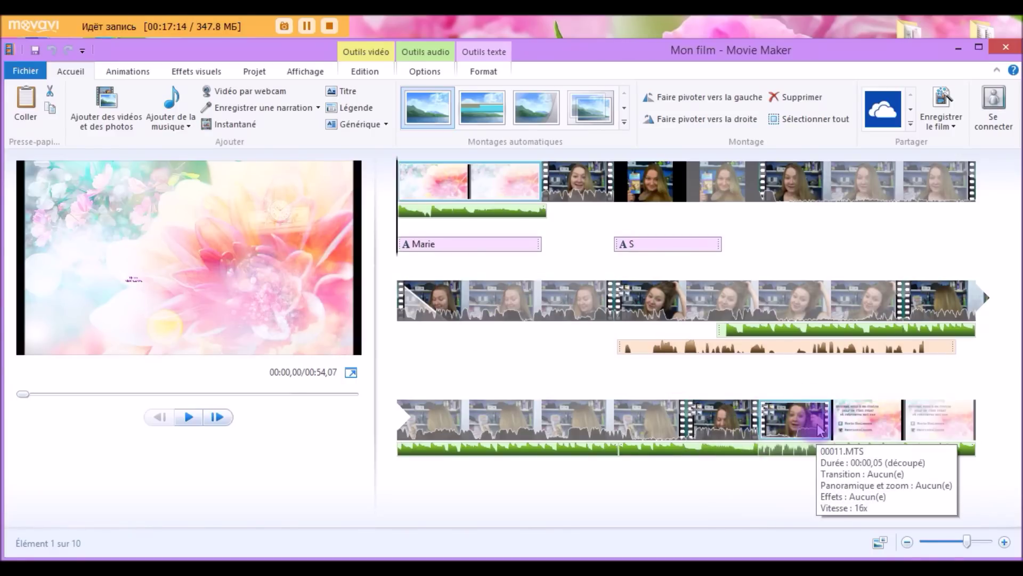
Insert video 00217 from the desktop folder "tes decoloration a maison avec Syoss 15.02.2016" after the second-to-last clip of the film
left_click(813, 429)
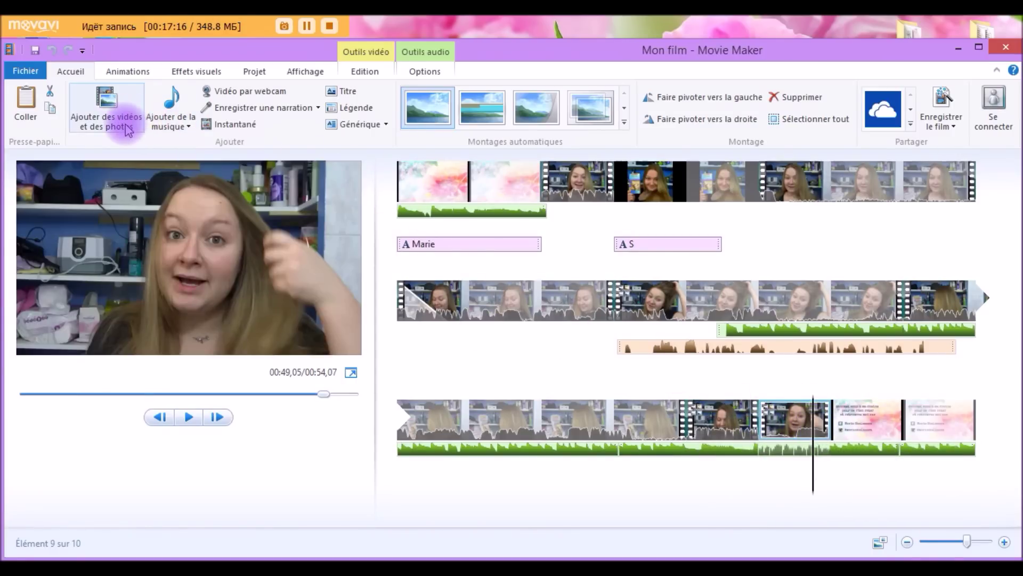
left_click(127, 127)
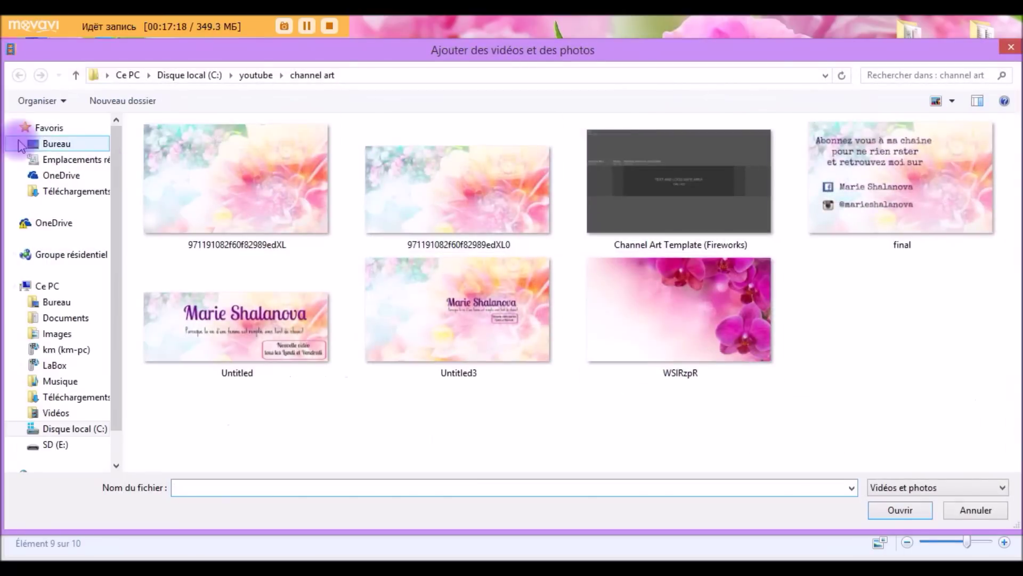
left_click(48, 145)
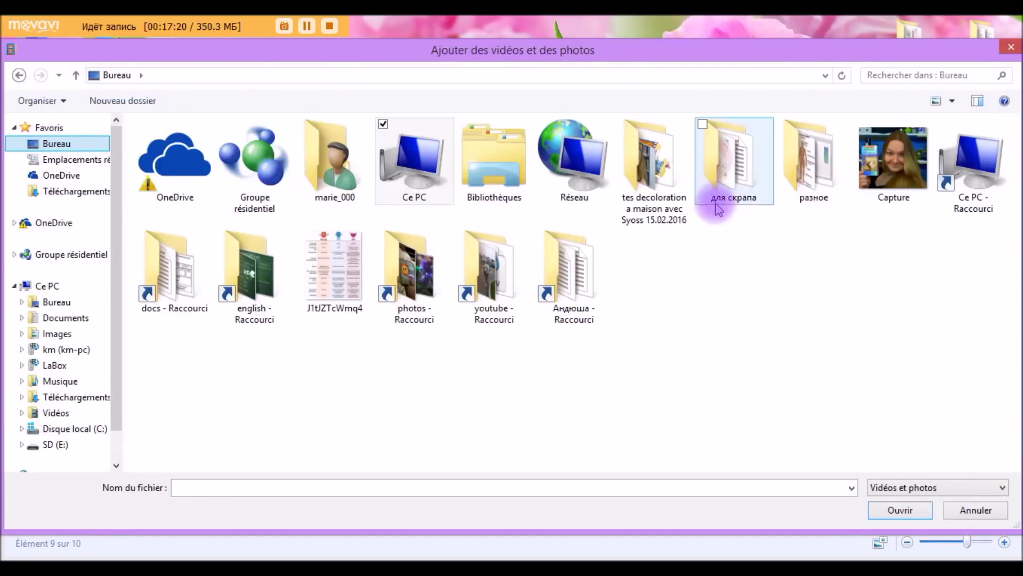
left_click(670, 208)
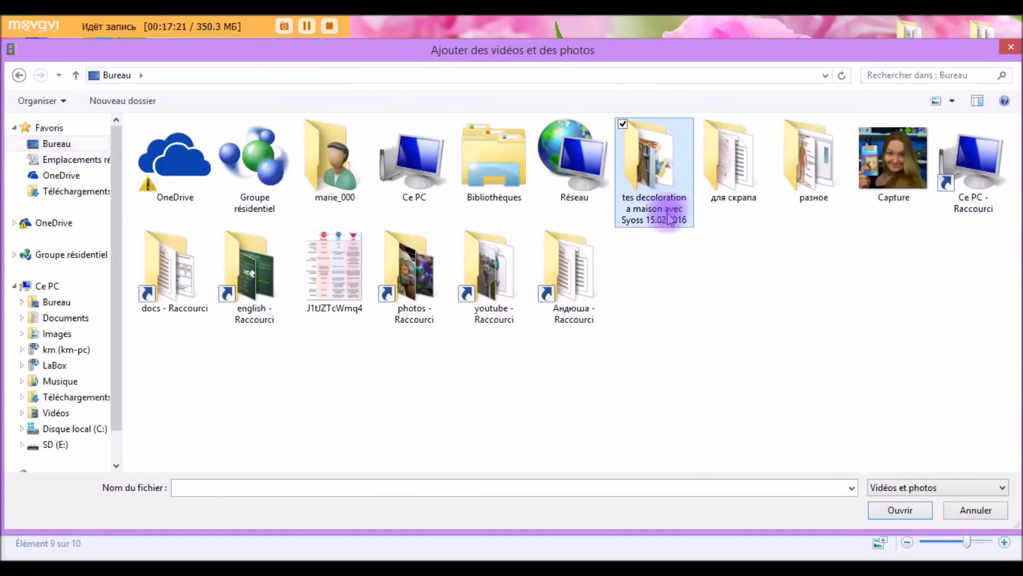
double_click(639, 195)
double_click(405, 146)
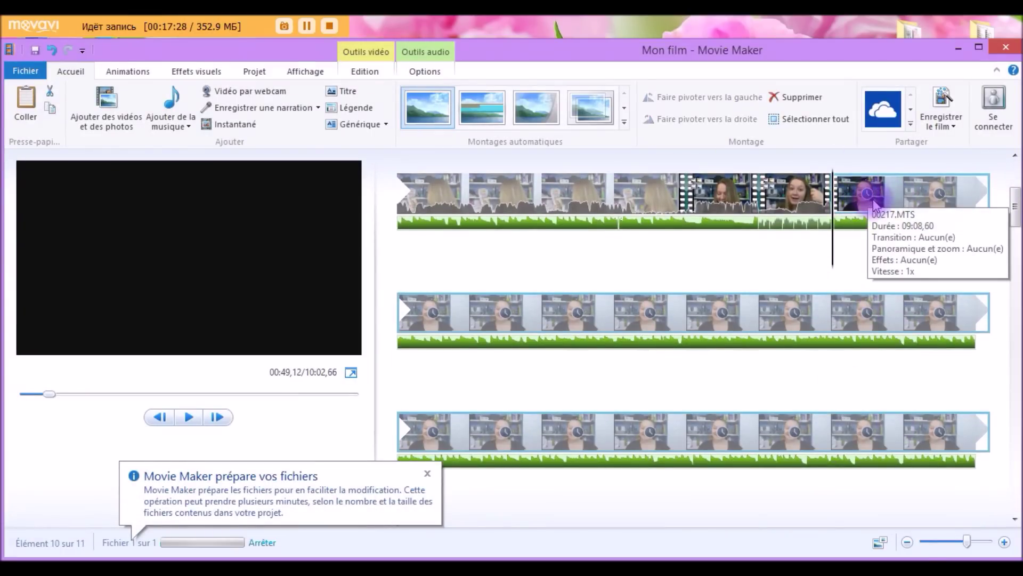
Dismiss the file preparation notice, keep the preparation running and remove the newly added 00217 clip from the film
left_click(428, 474)
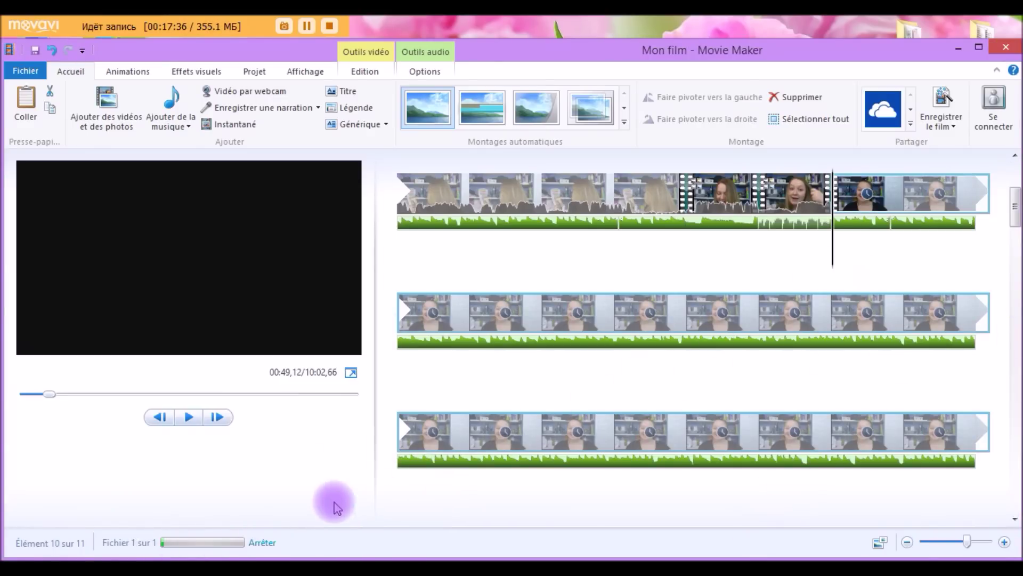
left_click(263, 542)
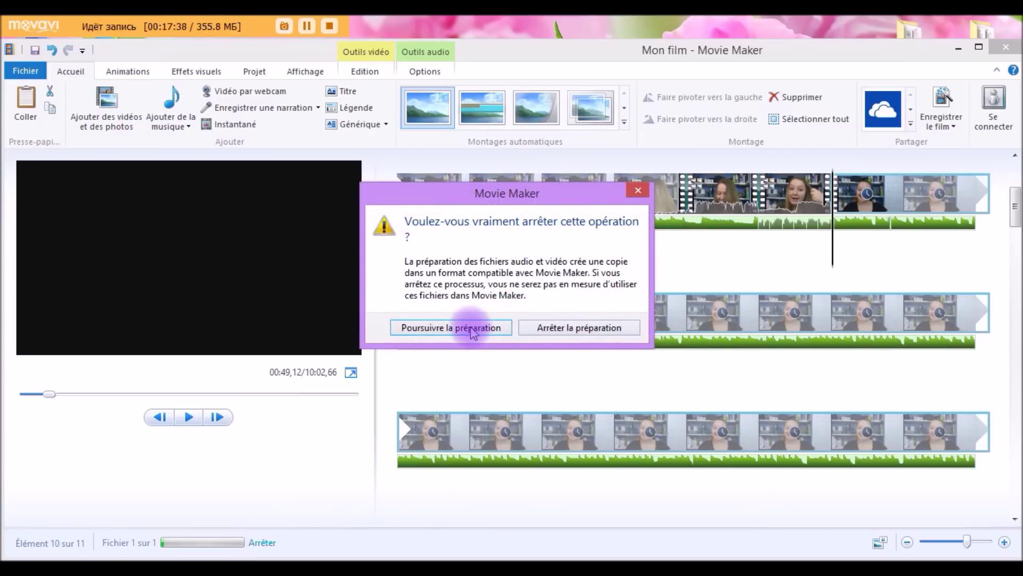
left_click(469, 326)
right_click(874, 205)
left_click(792, 292)
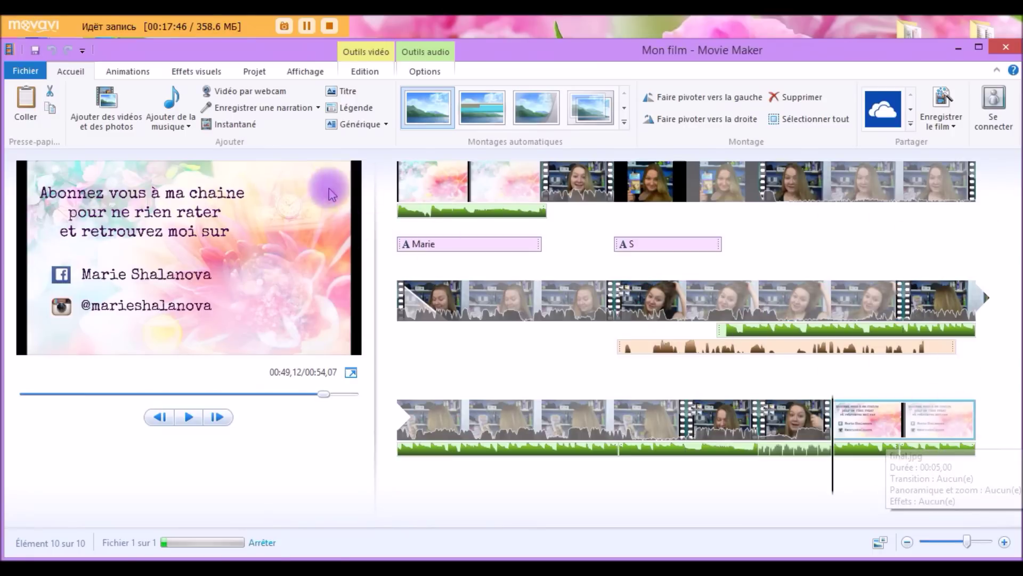
Display the output settings available for saving the film as a video file
left_click(43, 71)
mouse_move(75, 272)
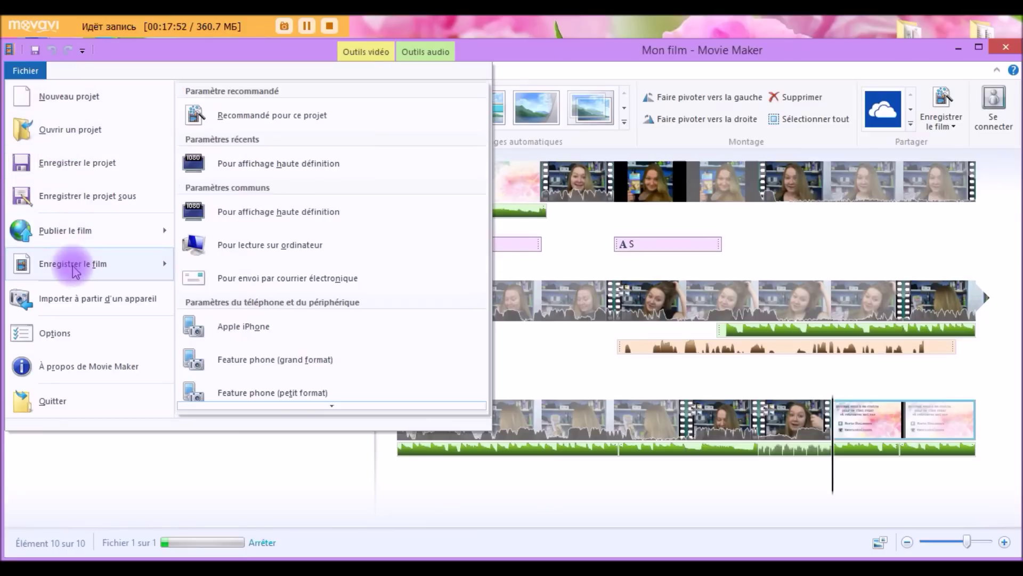